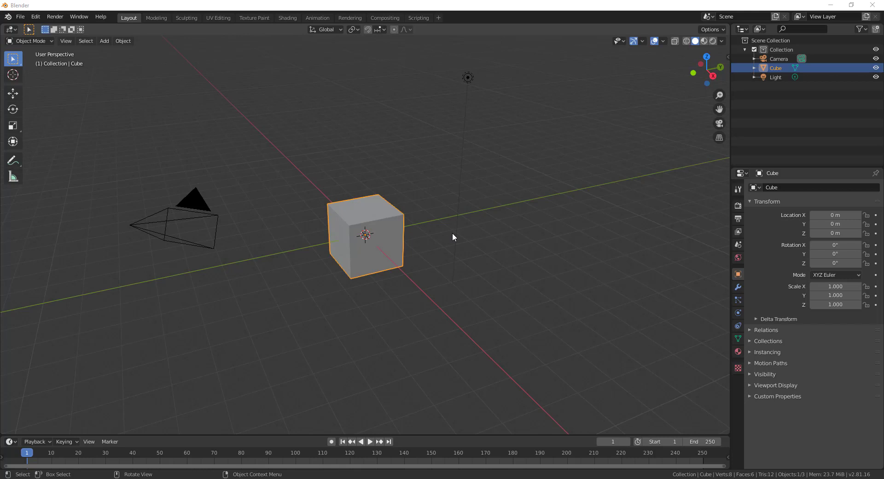
Step: Select the camera, the cube and the light in turn, and widen the toolbar to show the tool names
click(196, 203)
click(371, 223)
click(468, 77)
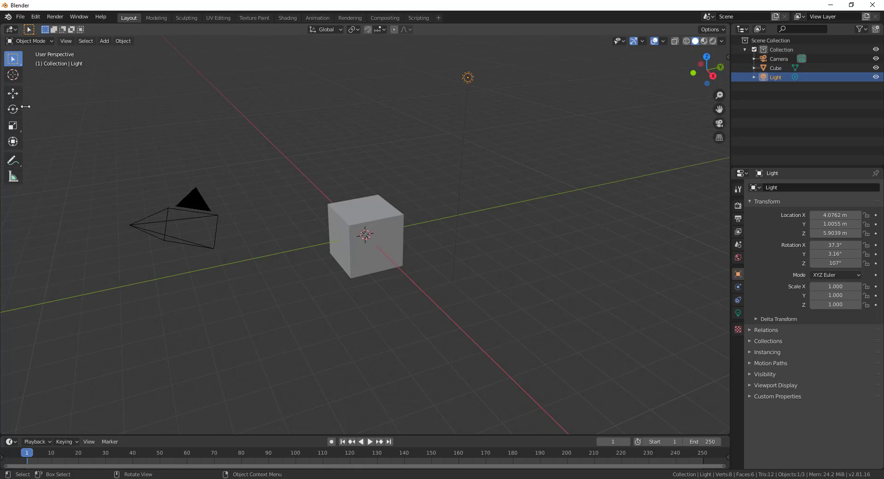
drag(26, 107, 71, 118)
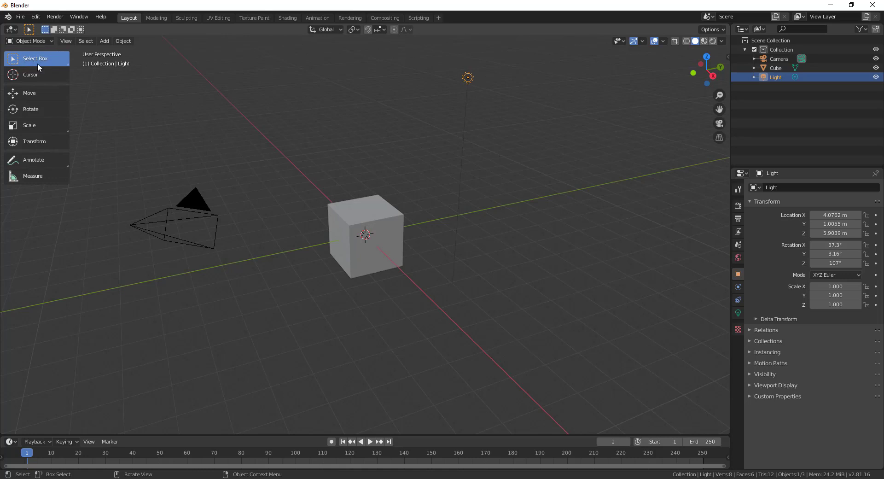
Step: Box-select the camera, cube and light together, and clear the selection
drag(513, 60, 114, 322)
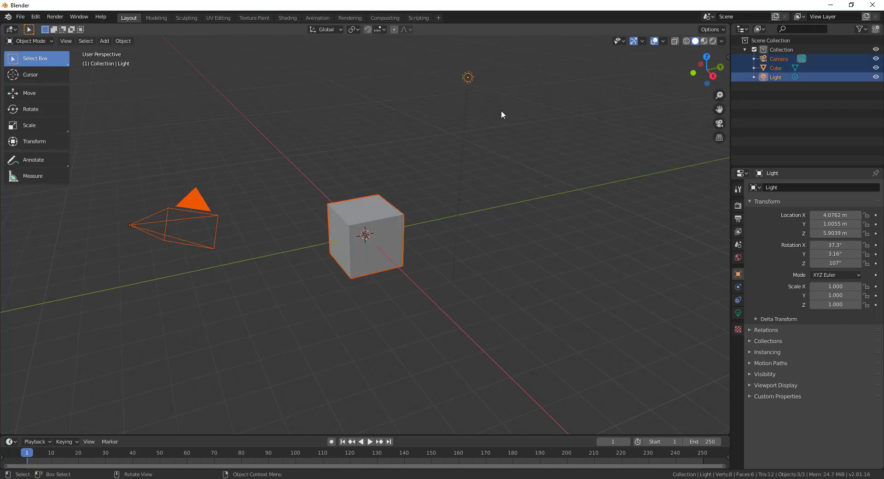
drag(810, 102, 769, 57)
click(124, 107)
click(85, 40)
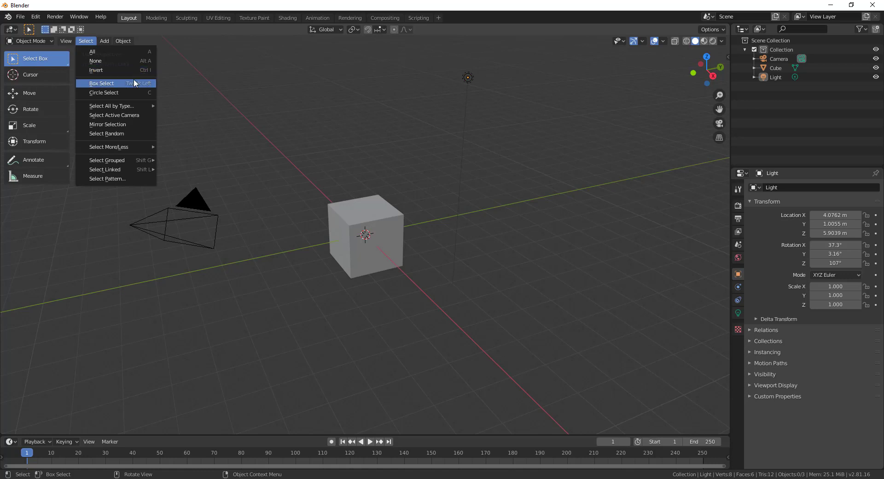
mouse_move(111, 162)
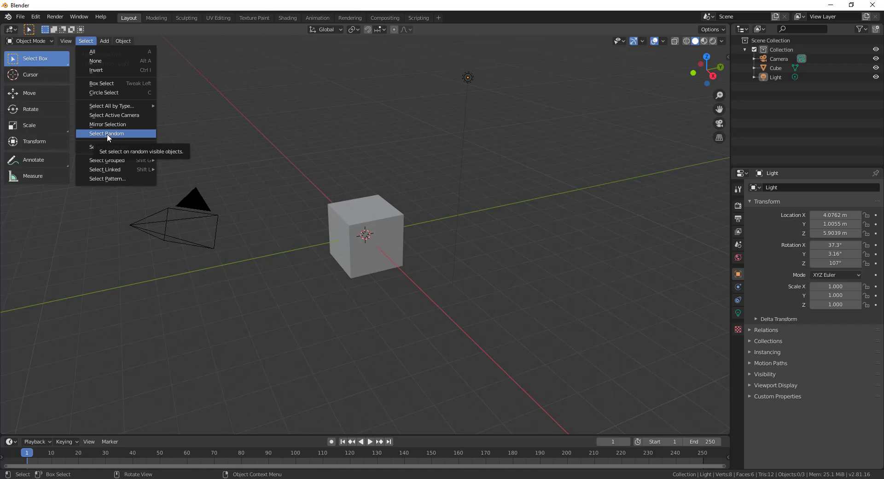
click(84, 41)
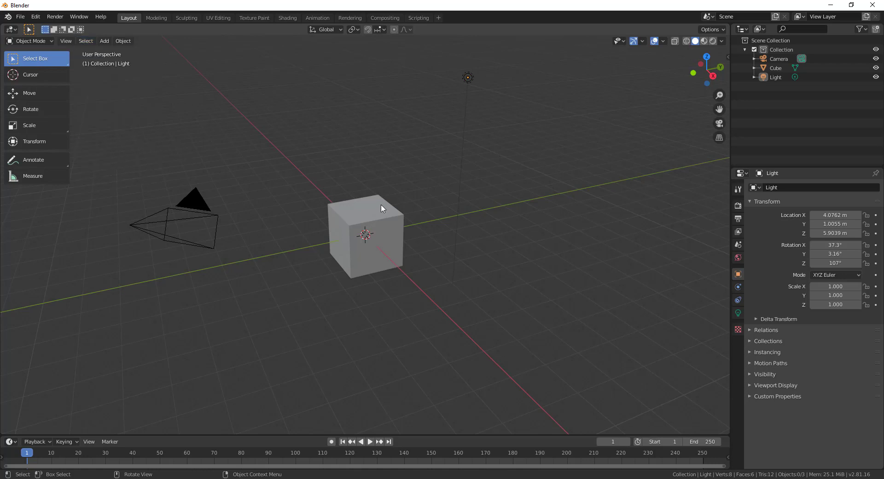
Step: Select every object in the scene and delete them all
key(a)
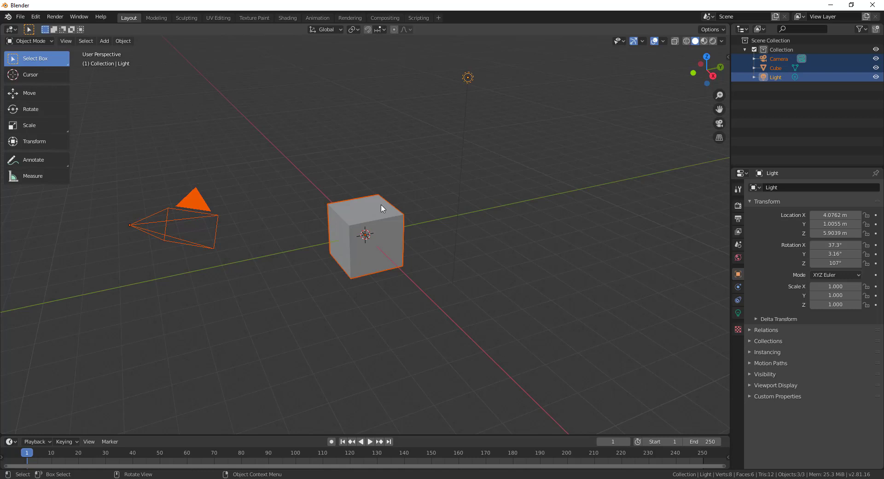
key(Delete)
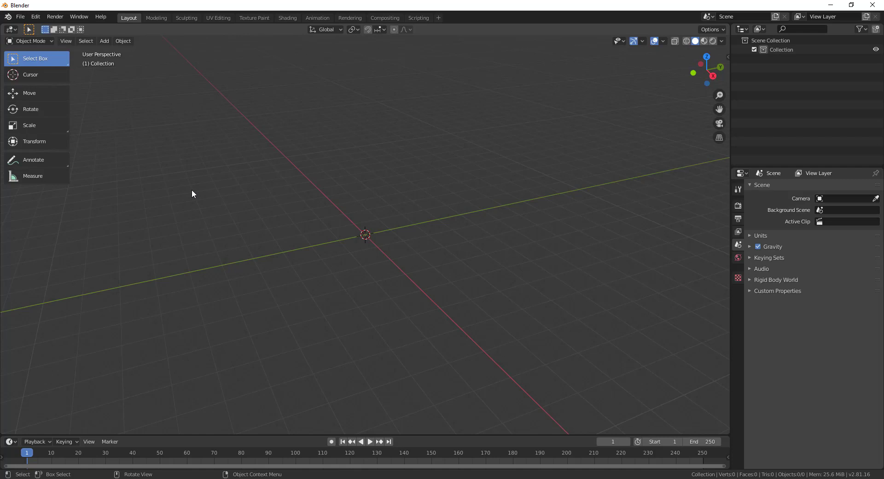
Step: Place the 3D cursor at several empty spots around the viewport with the Cursor tool, and return to Select Box
click(26, 70)
click(217, 135)
click(547, 84)
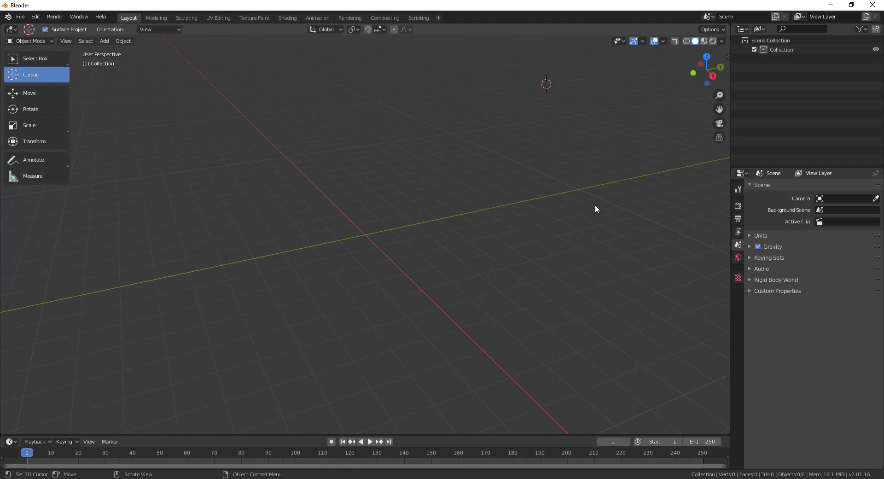
click(604, 293)
click(160, 380)
click(169, 172)
click(36, 58)
Step: Reposition the 3D cursor at several spots in the viewport while keeping the Select Box tool active
shift+right_click(220, 211)
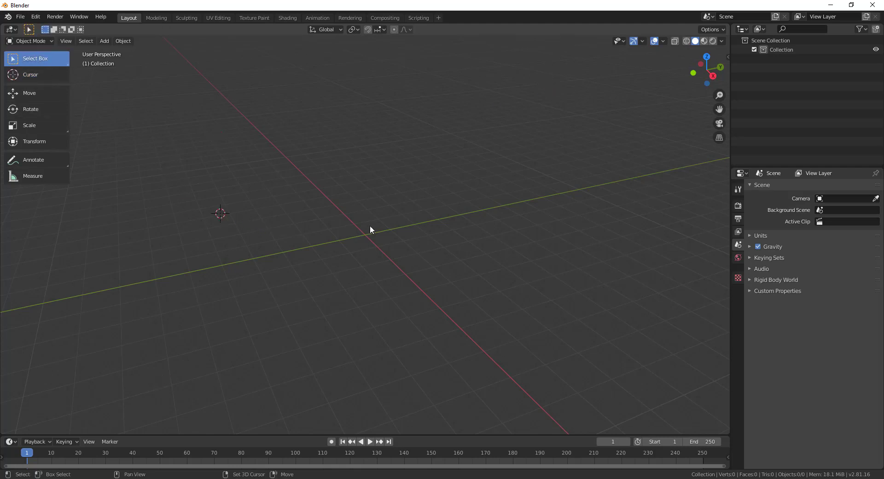
shift+right_click(444, 174)
shift+right_click(581, 229)
shift+right_click(339, 351)
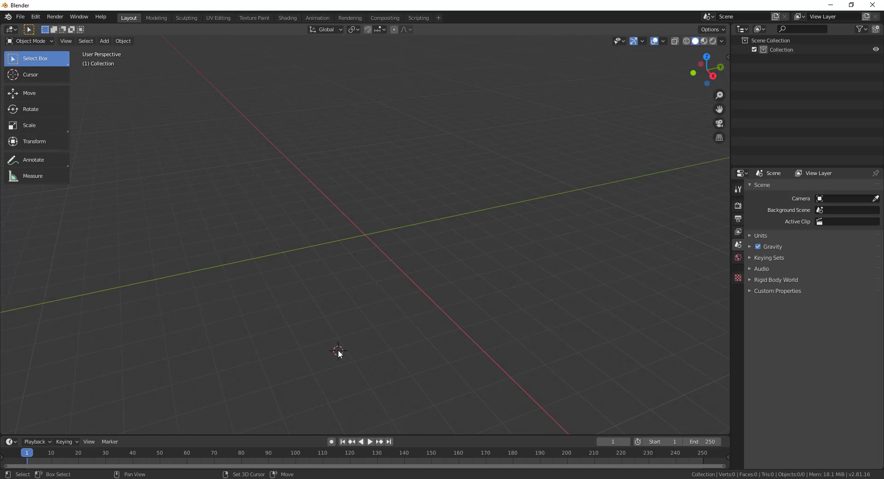
shift+right_click(182, 208)
Step: Return the 3D cursor to the world origin with Center Cursor and View All
click(63, 41)
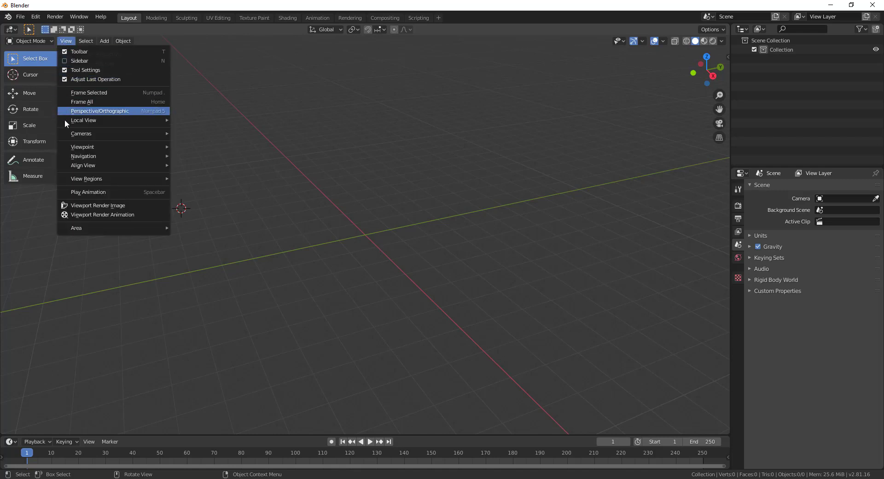
mouse_move(87, 166)
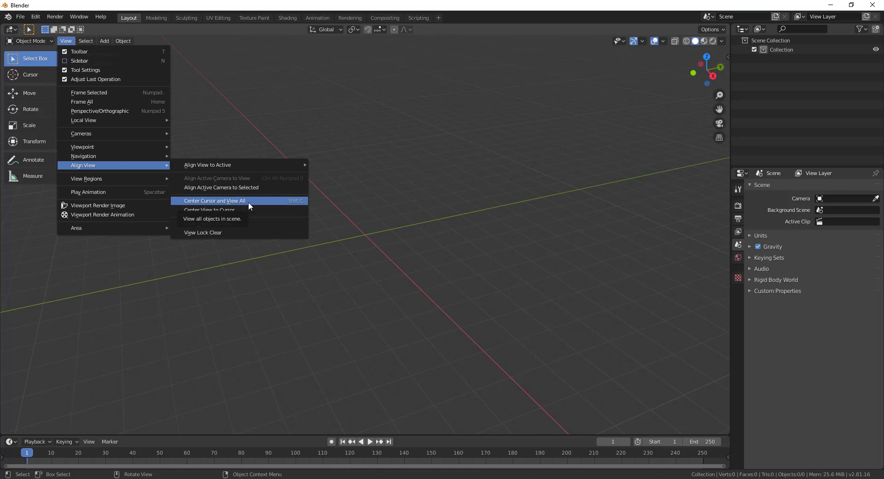
click(301, 202)
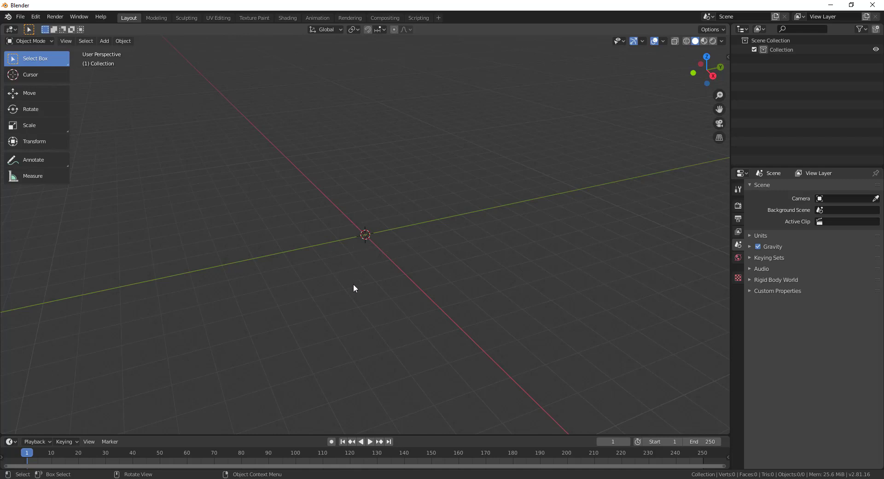
Step: Place the 3D cursor away from the origin and display its location and rotation settings
shift+right_click(287, 372)
key(n)
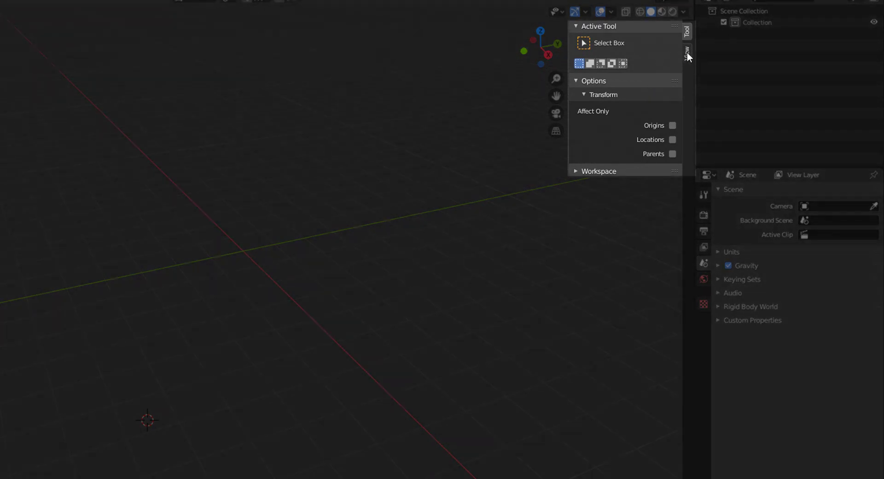
click(686, 52)
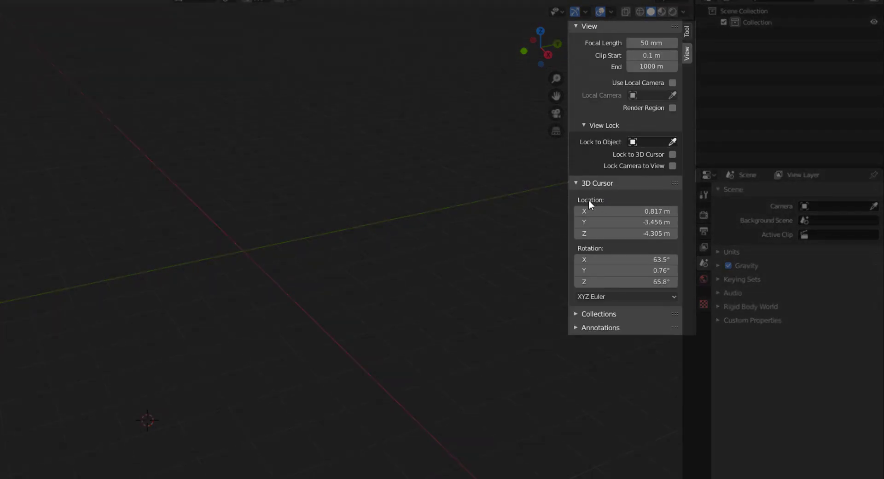
click(593, 183)
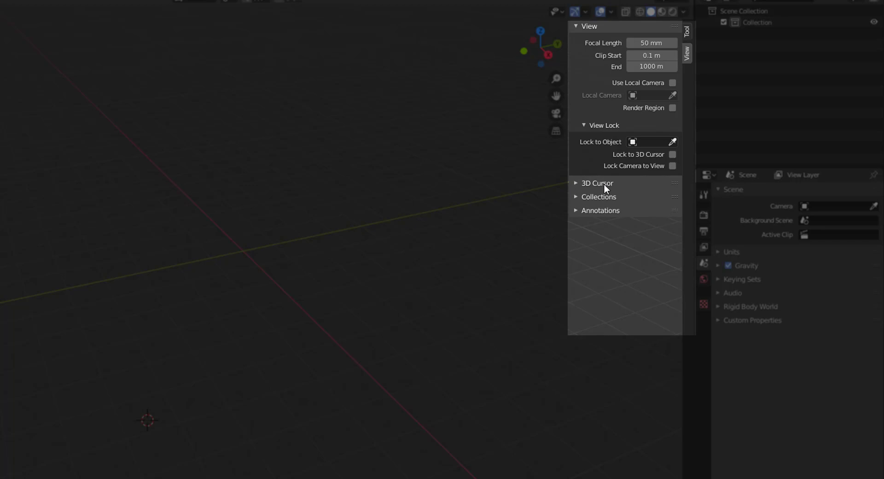
click(604, 184)
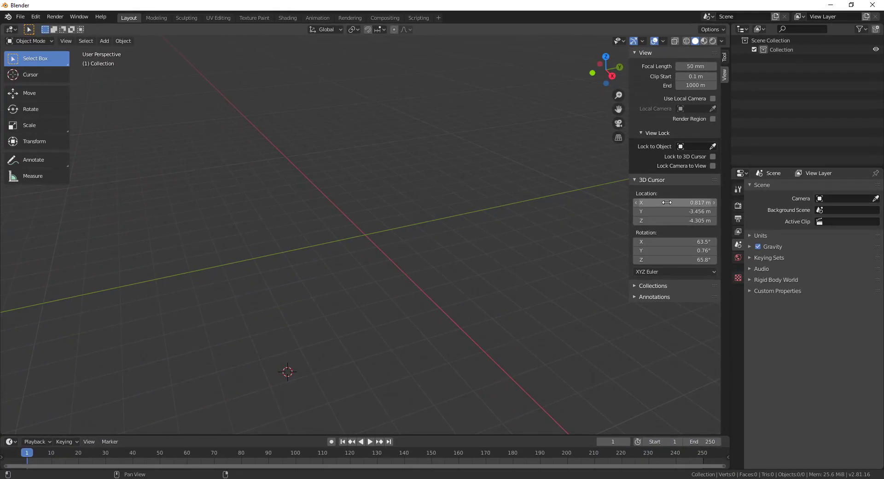
Step: Set the 3D cursor's X, Y and Z location to 0 m
mouse_move(667, 203)
mouse_down()
mouse_move(658, 203)
mouse_move(689, 203)
mouse_move(654, 202)
mouse_move(693, 203)
mouse_move(671, 201)
mouse_up()
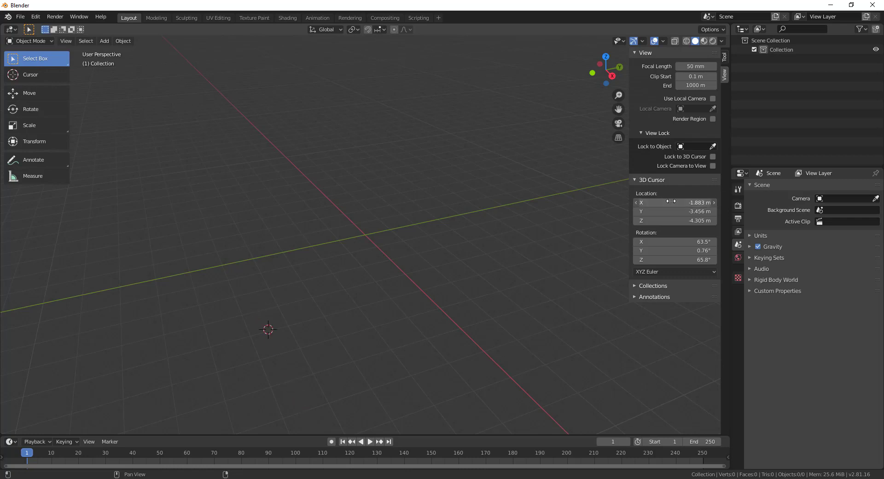
click(673, 202)
text(0)
key(Return)
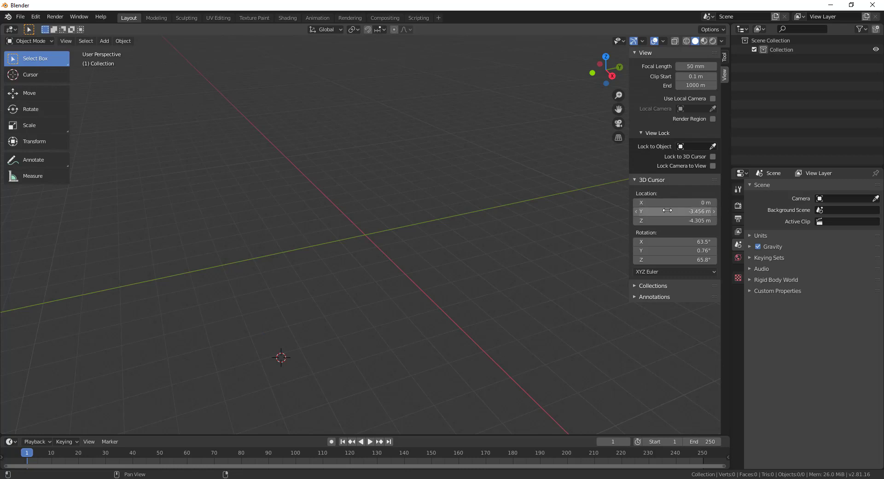
drag(668, 210, 668, 220)
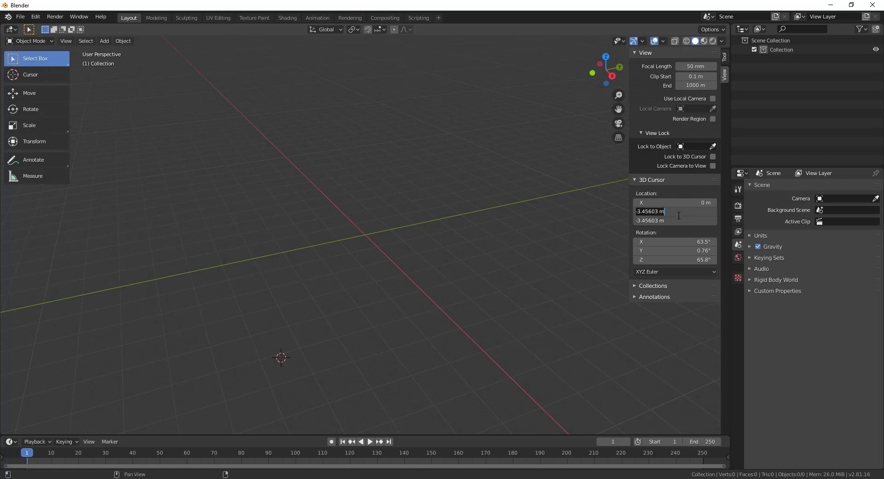
text(0)
key(Return)
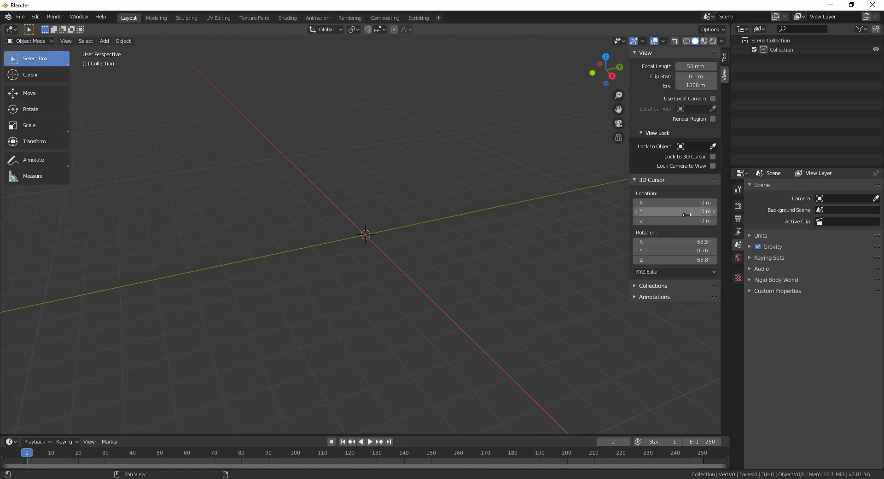
Step: Set the 3D cursor's X, Y and Z rotation to 0° and hide its settings
drag(672, 241, 672, 260)
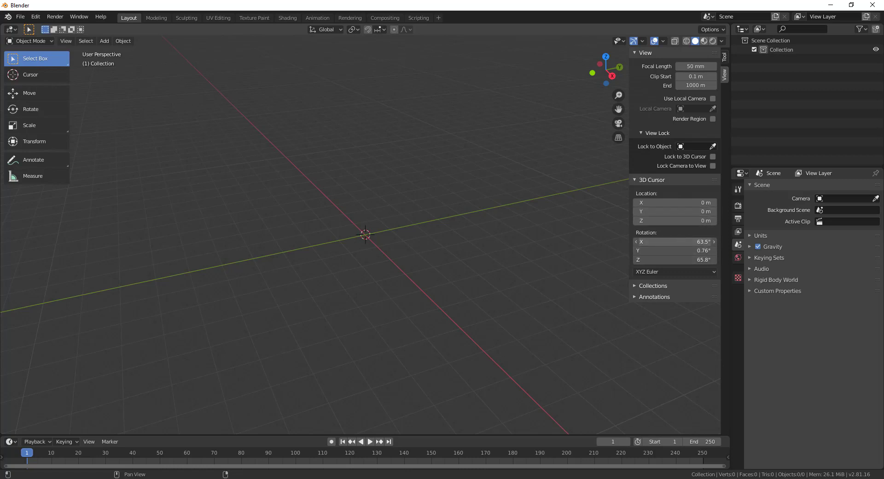
text(0)
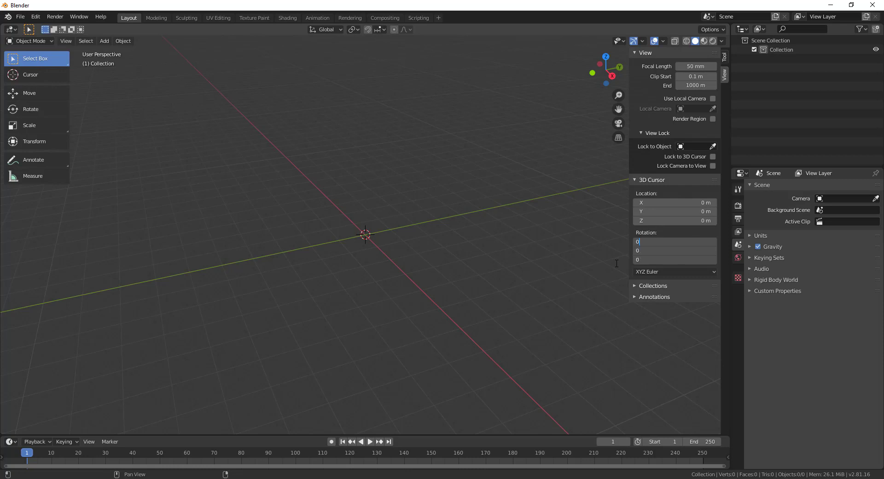
key(Return)
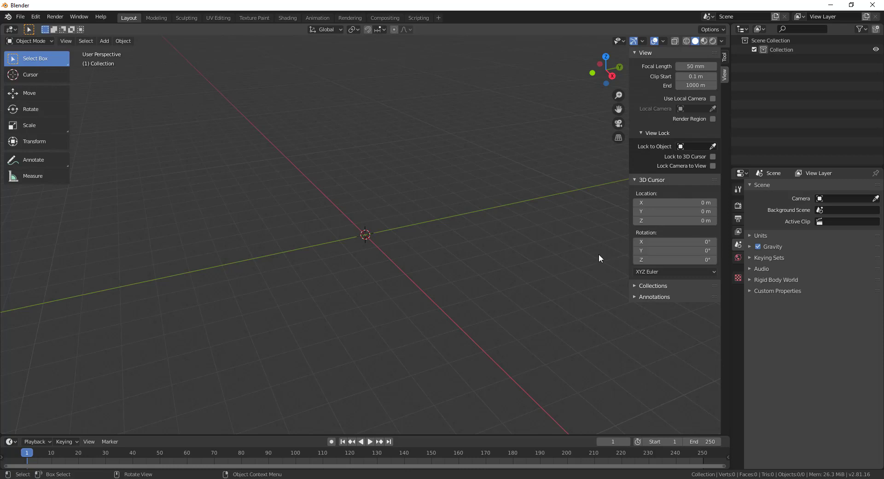
key(n)
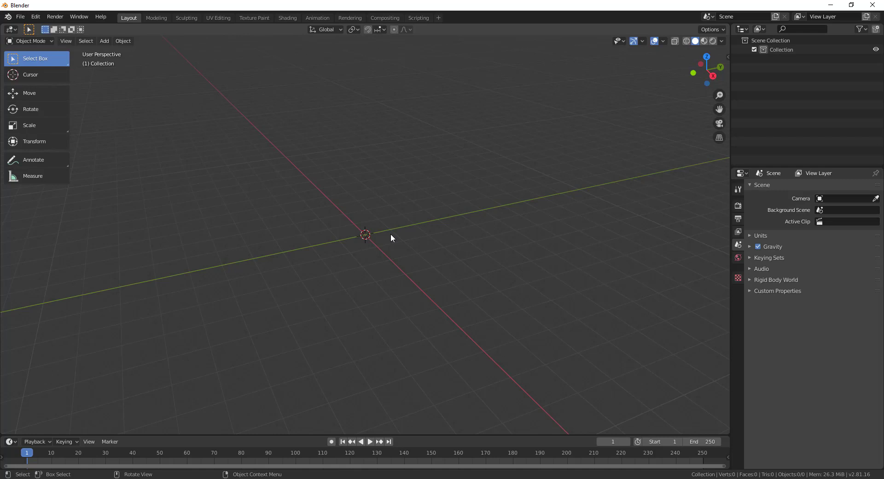
click(104, 42)
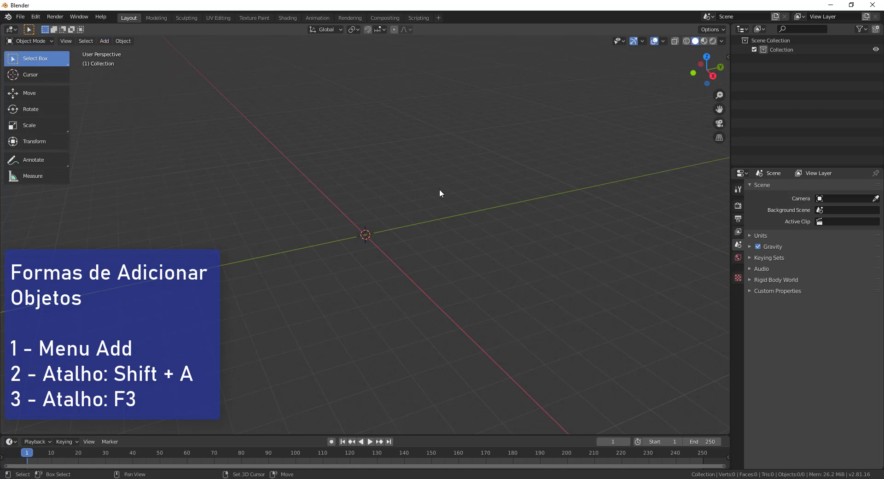
key(shift+a)
Step: Search the available operations for "add curve" and highlight Add Nurbs Curve
key(F3)
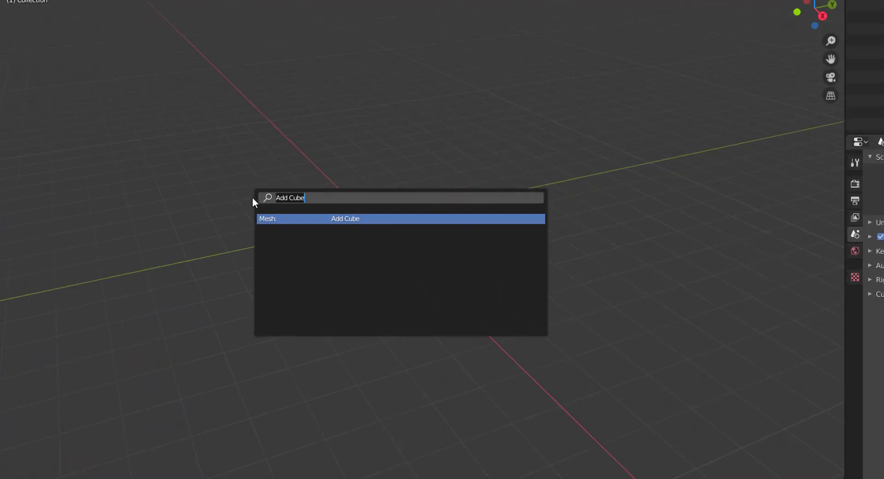
key(BackSpace)
text(add)
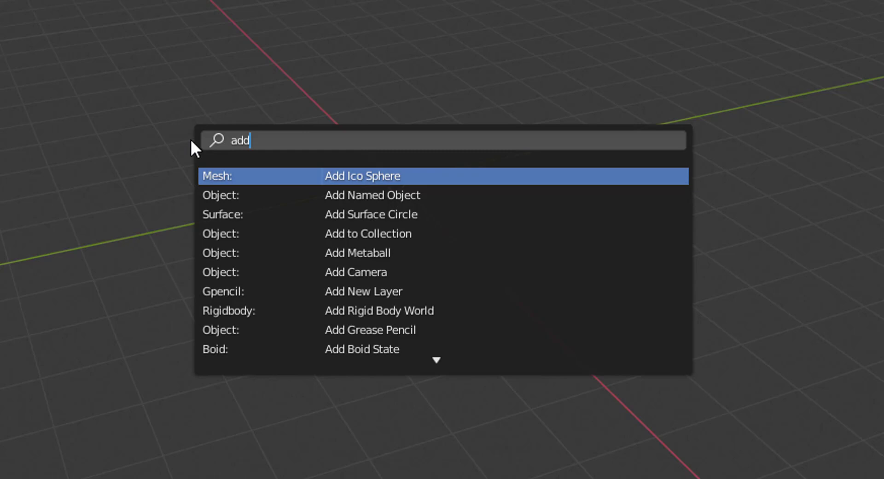
text(cur)
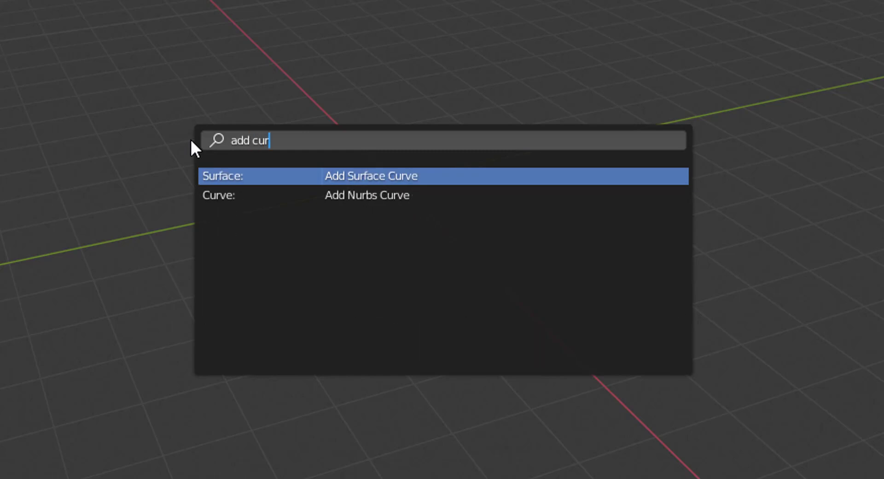
text(ve)
key(Down)
key(Up)
key(Down)
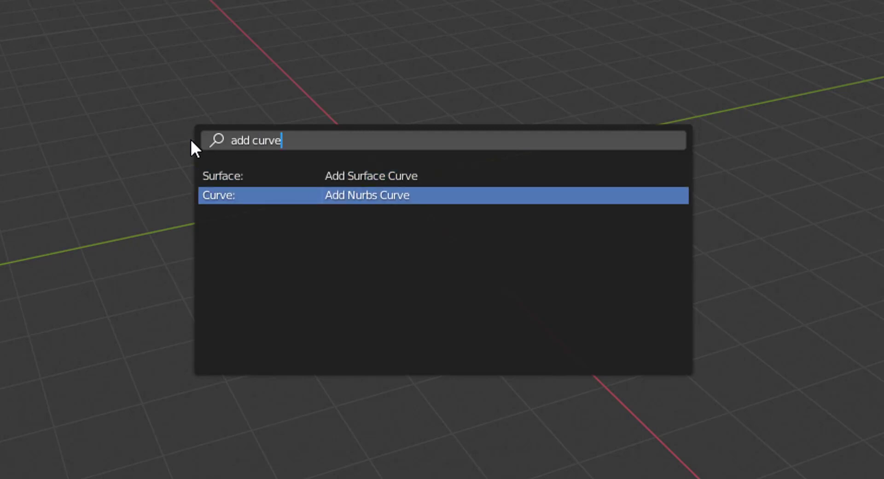
Step: Change the operation search to "add cube" and close it without adding anything
key(BackSpace)
key(BackSpace)
key(BackSpace)
text(be)
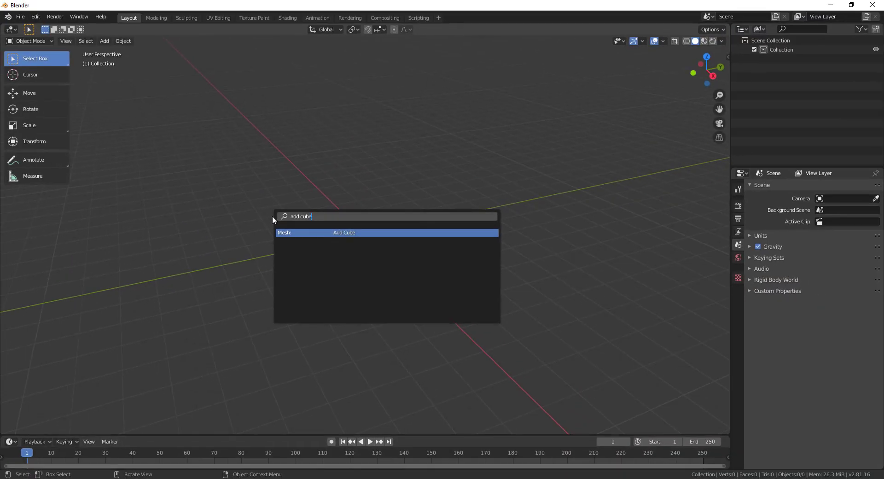
key(Escape)
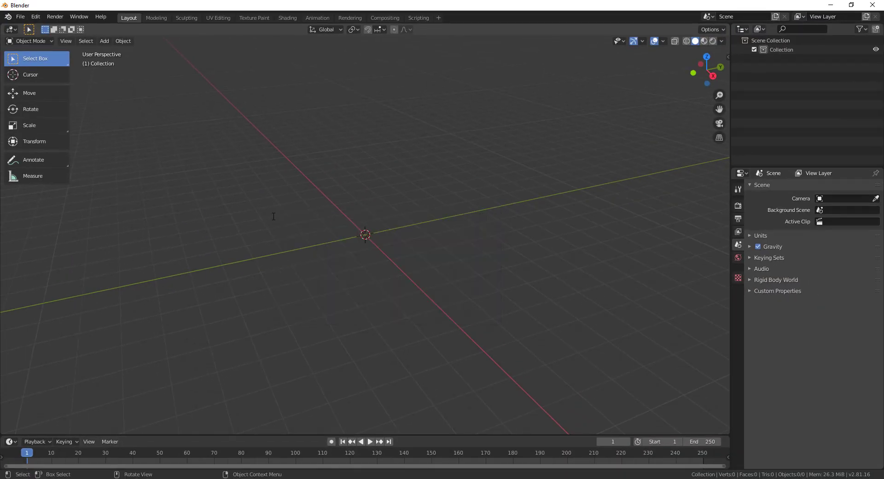
Step: Examine the kinds of objects that can be added, from meshes, curves and empties to lights, speakers, force fields and collection instances
click(104, 40)
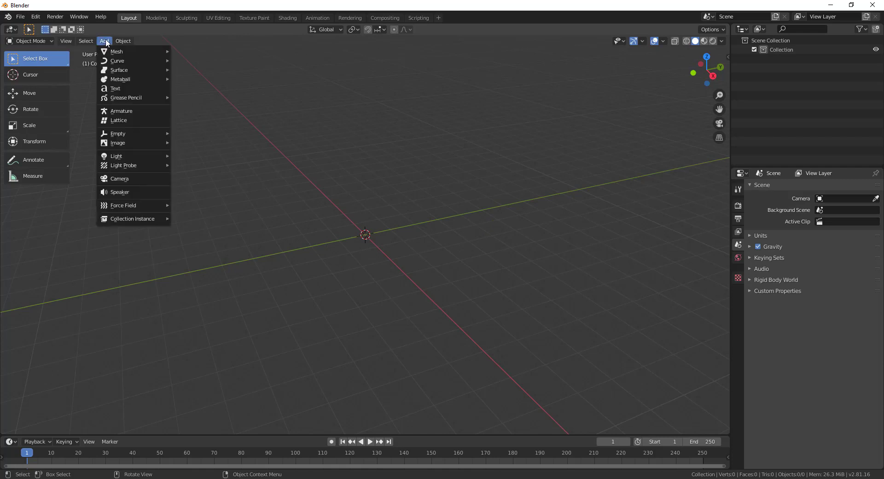
key(shift+a)
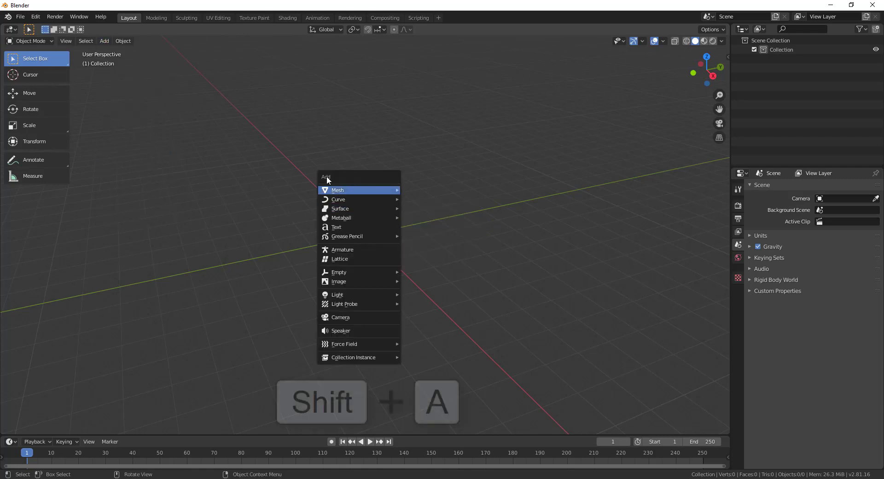
click(105, 41)
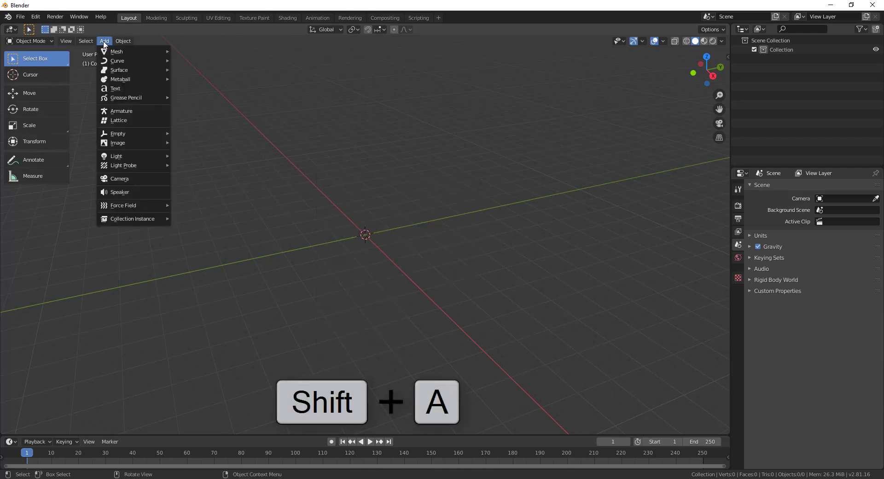
key(shift+a)
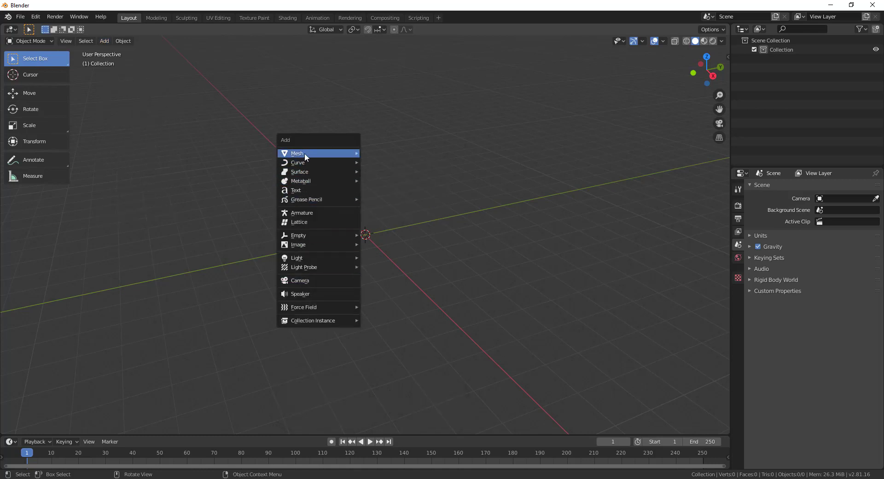
mouse_move(305, 153)
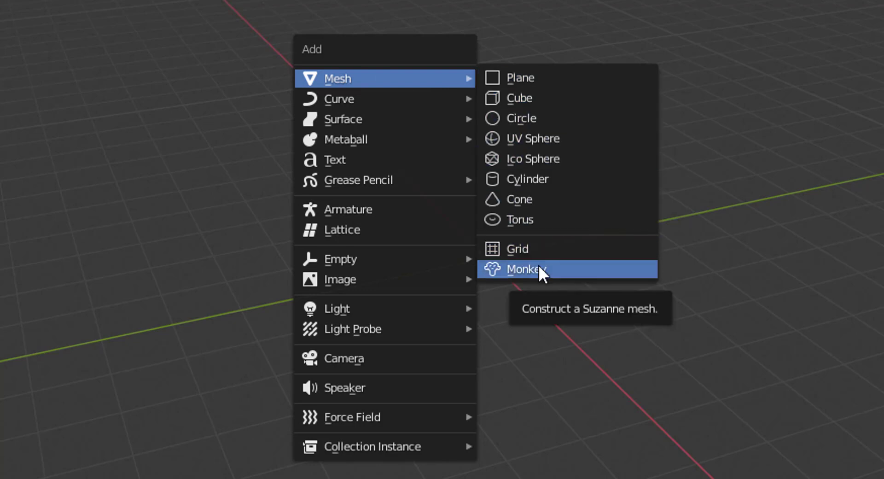
mouse_move(364, 97)
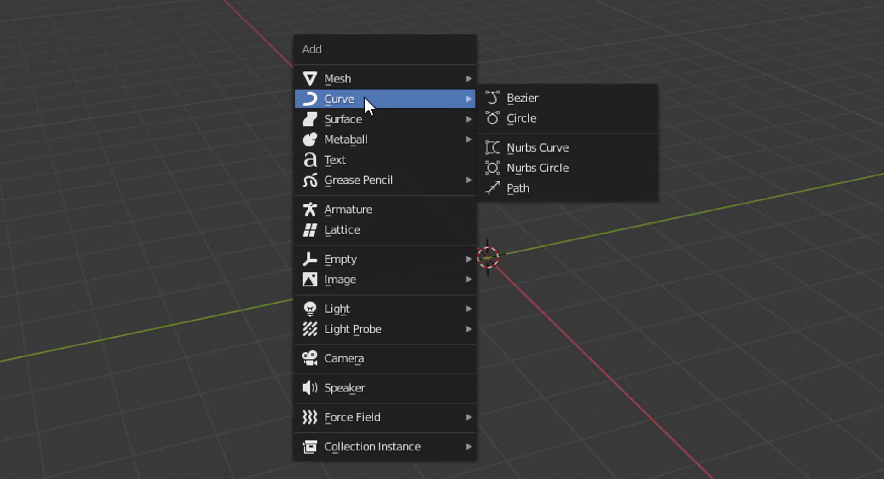
mouse_move(344, 117)
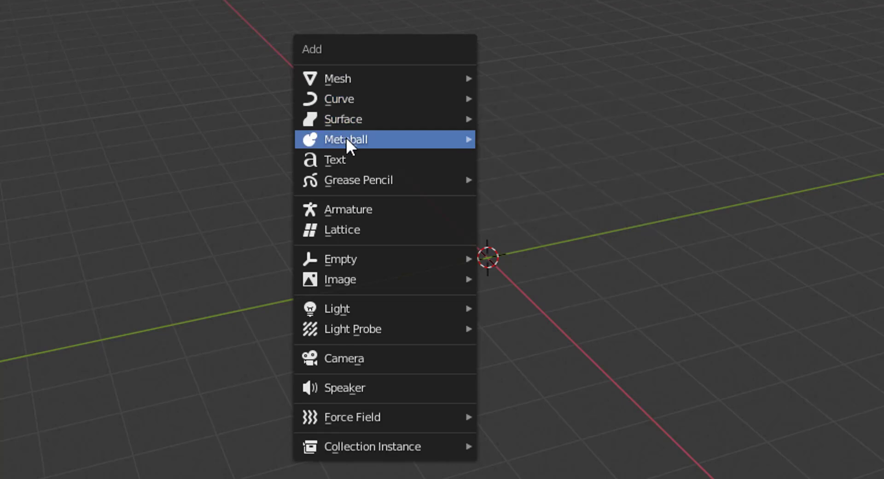
mouse_move(346, 138)
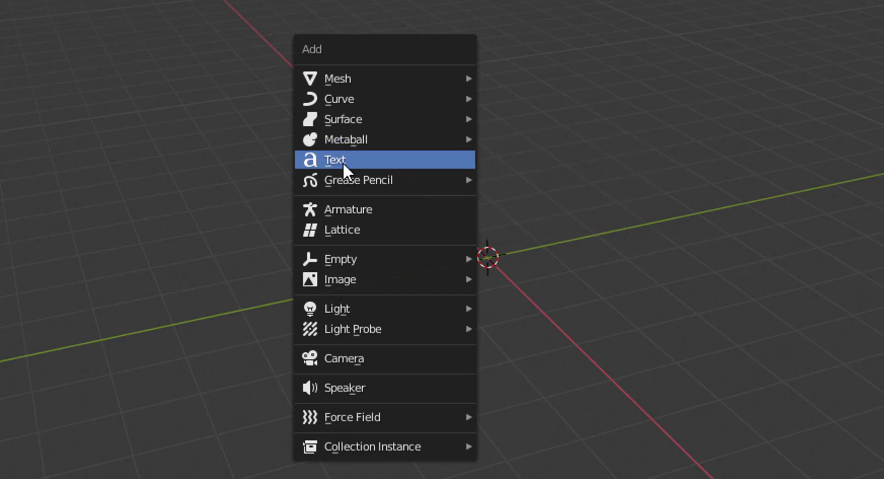
mouse_move(339, 182)
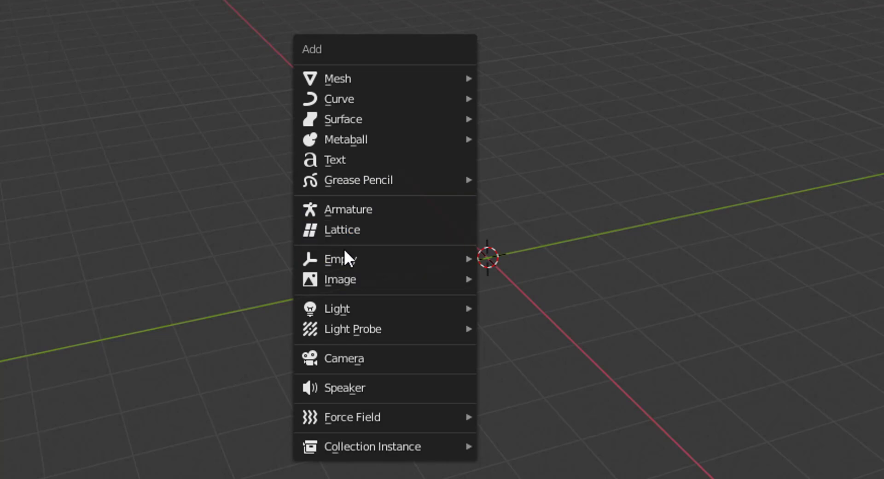
mouse_move(345, 251)
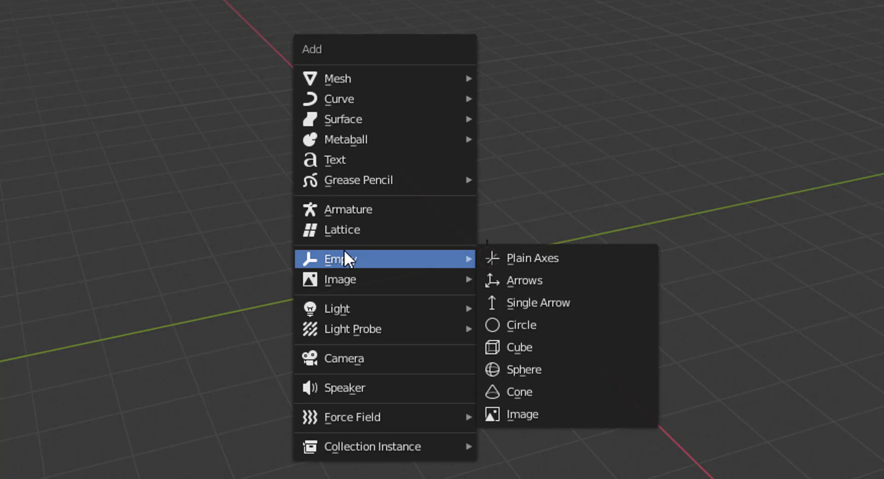
mouse_move(349, 278)
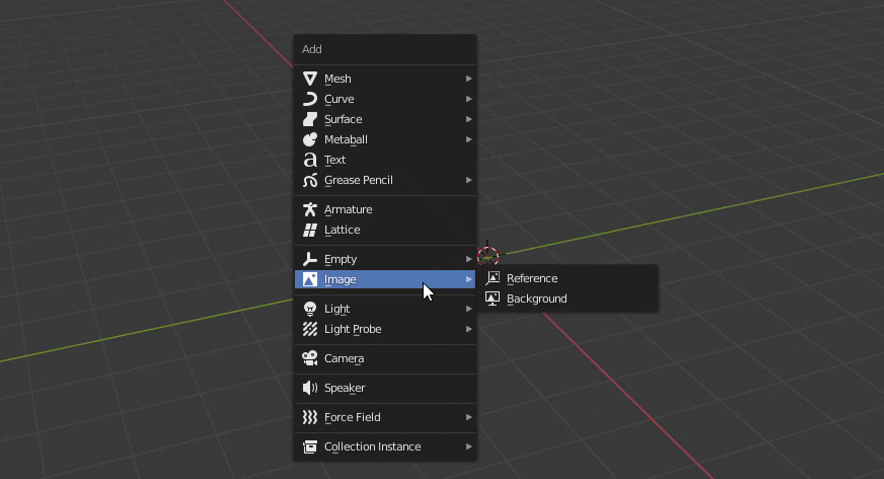
mouse_move(307, 311)
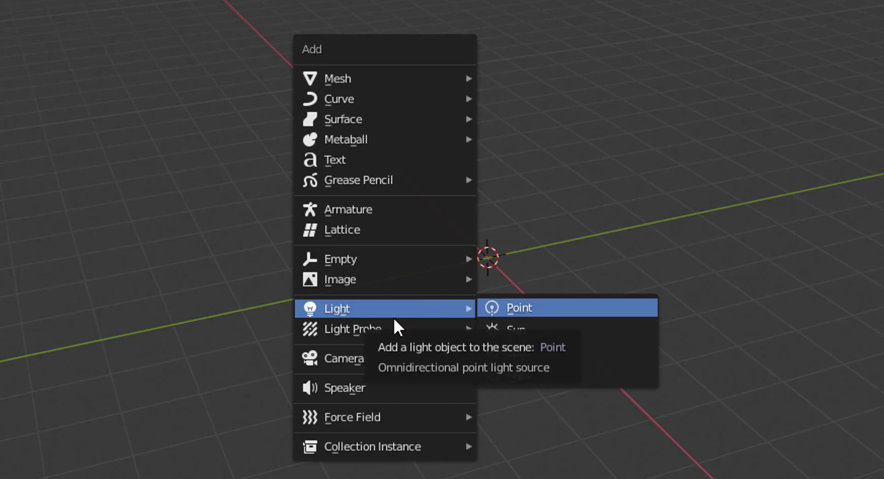
mouse_move(393, 326)
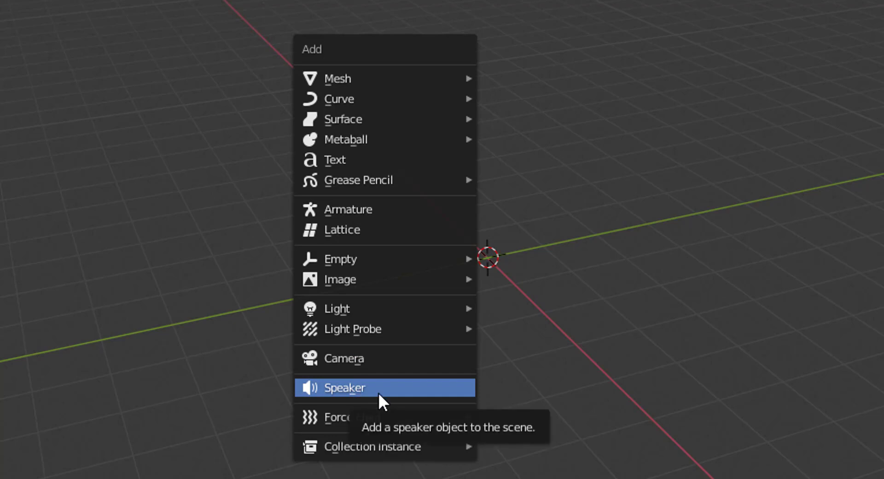
mouse_move(349, 416)
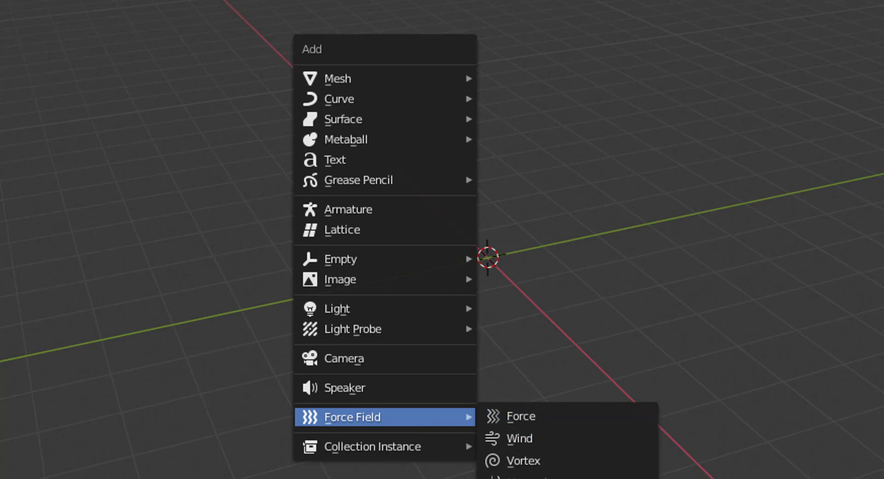
mouse_move(411, 442)
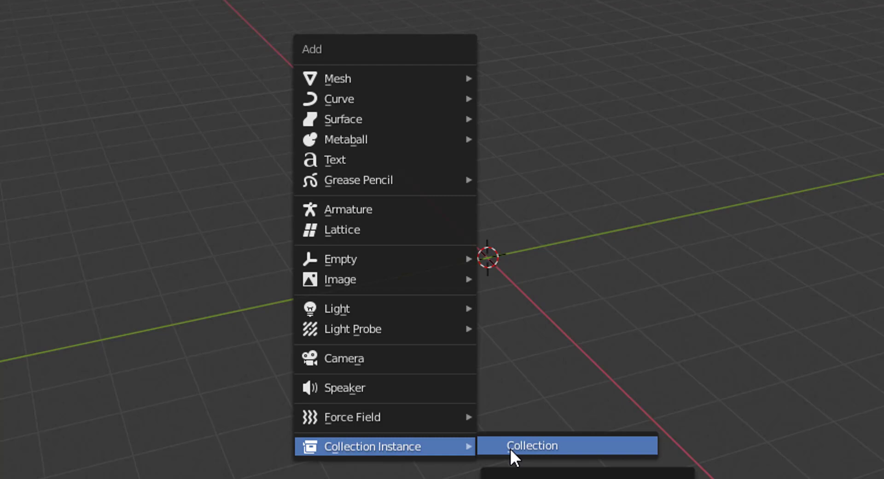
Step: Add a cube mesh at the 3D cursor and deselect it
mouse_move(340, 69)
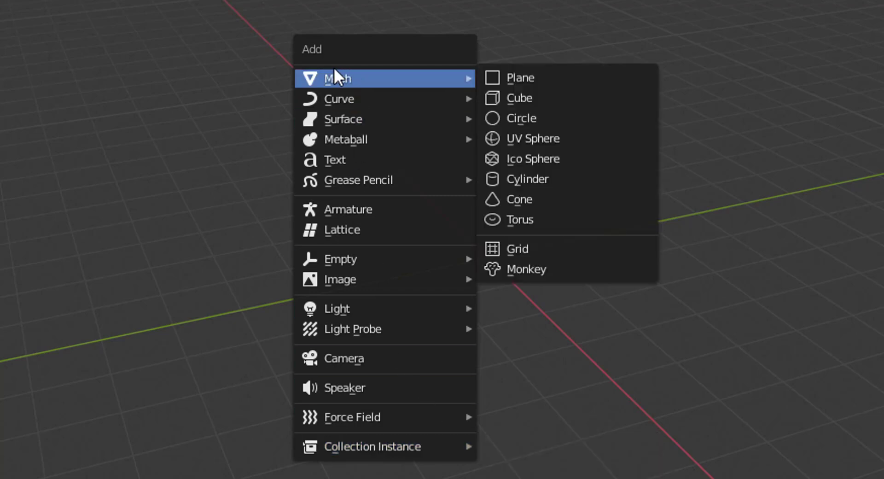
click(553, 98)
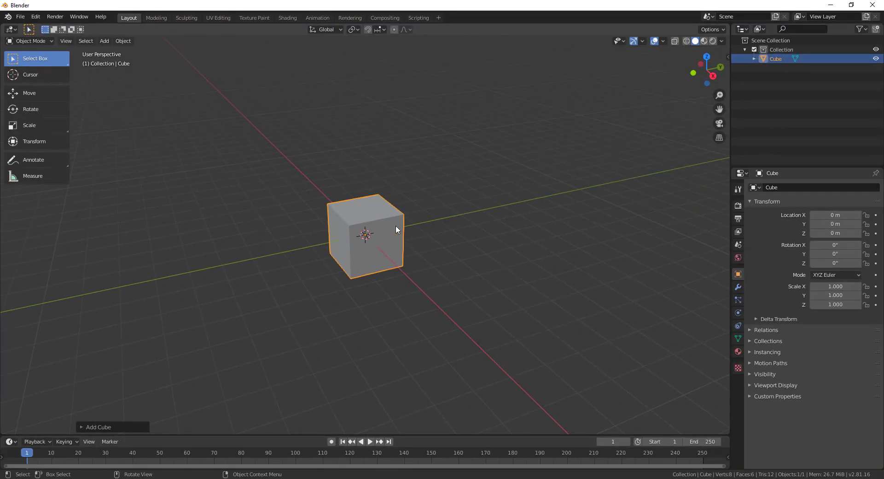
key(alt+a)
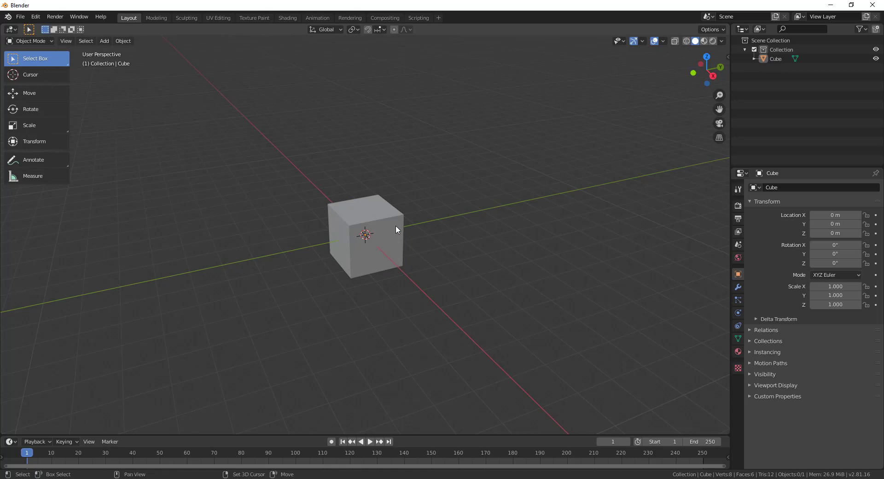
Step: Add a camera object at the 3D cursor
key(shift+a)
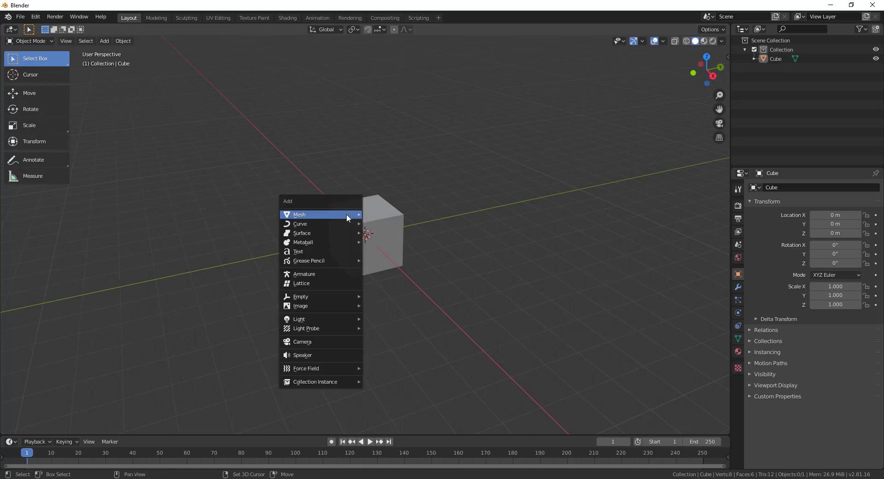
click(102, 41)
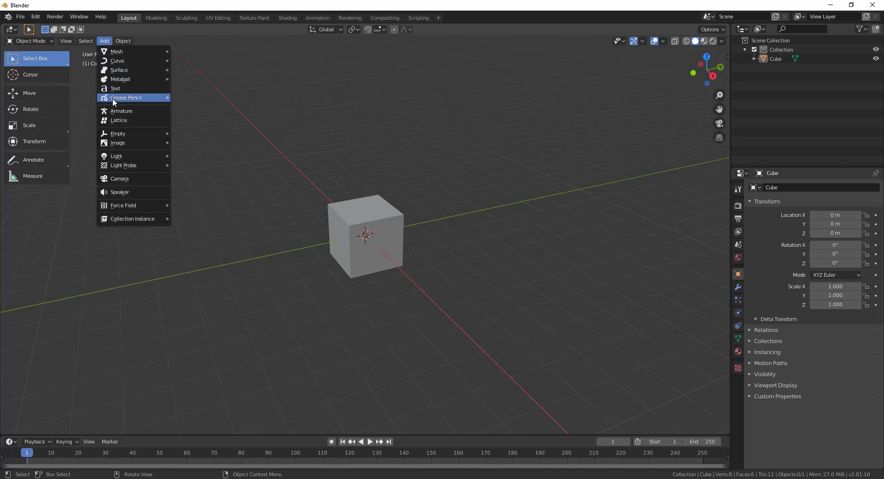
click(119, 179)
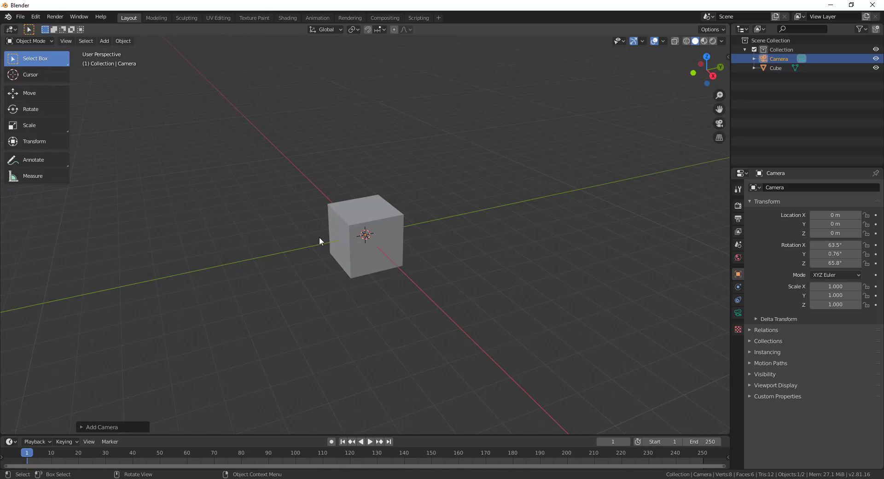
Step: Switch the viewport to wireframe shading and deselect the camera inside the cube
click(686, 41)
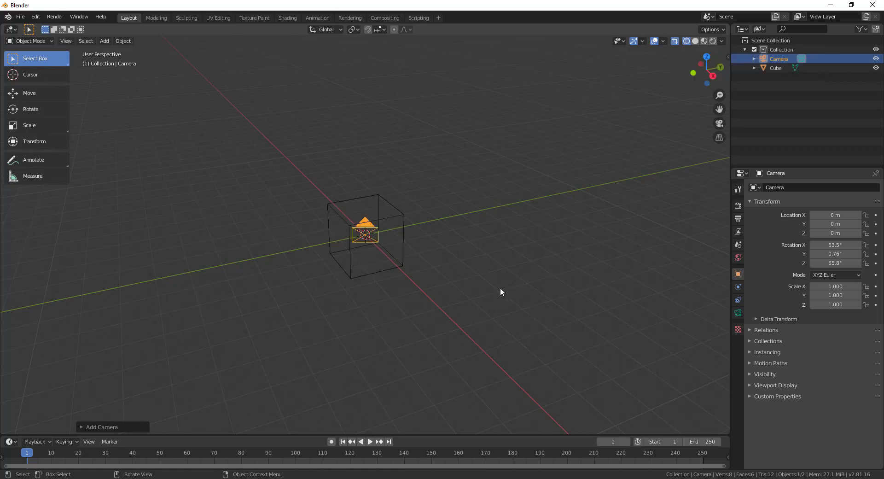
middle_drag(501, 290, 395, 287)
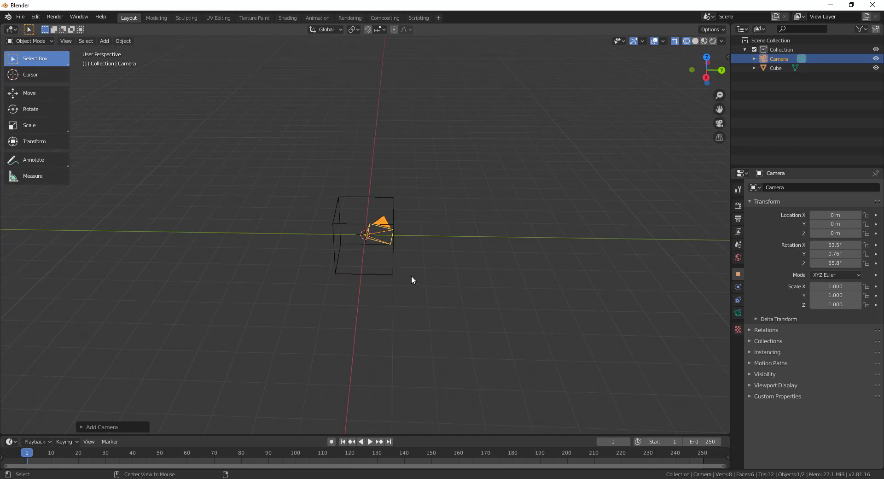
click(409, 276)
middle_drag(409, 275, 382, 267)
Step: Add a Point light at the 3D cursor
key(shift+a)
mouse_move(382, 268)
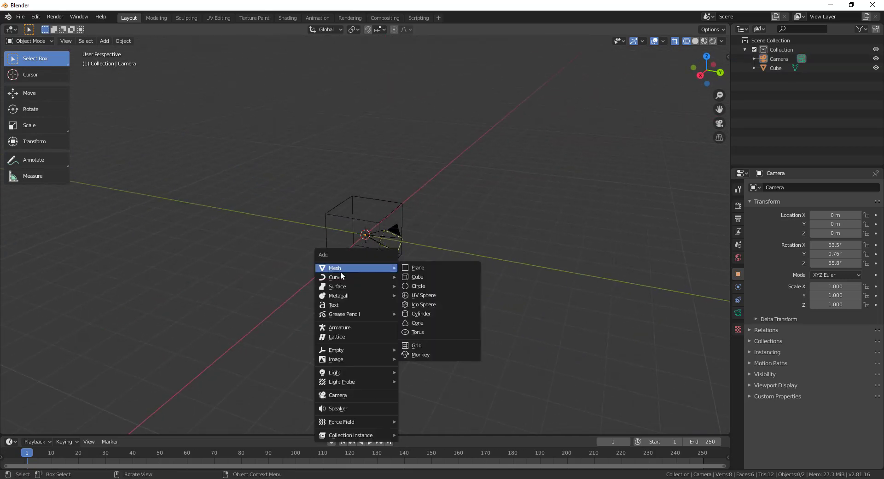
mouse_move(336, 372)
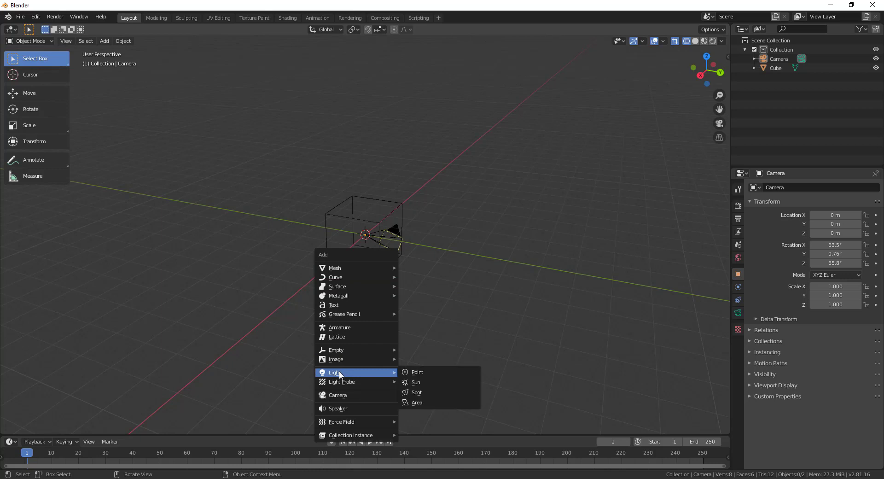
click(426, 372)
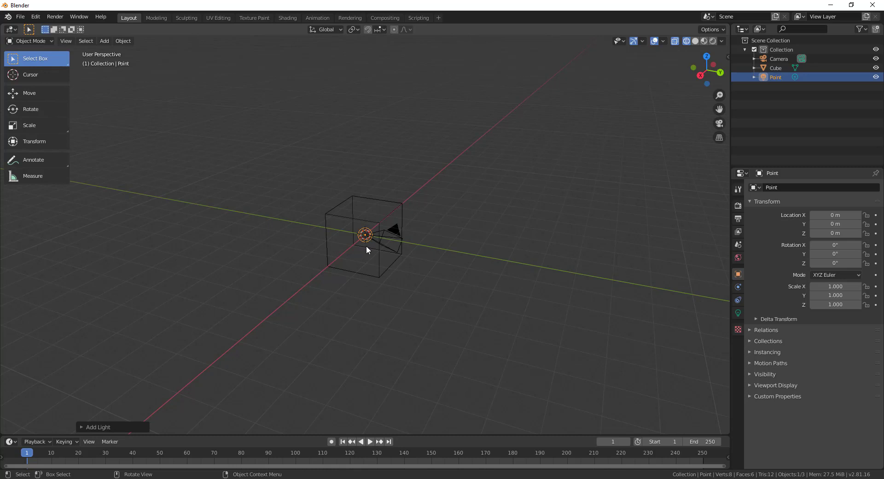
Step: Move the point light above and away from the cube, to about X -1.98 m, Y 3.5 m, Z 3.24 m
middle_drag(366, 247, 393, 244)
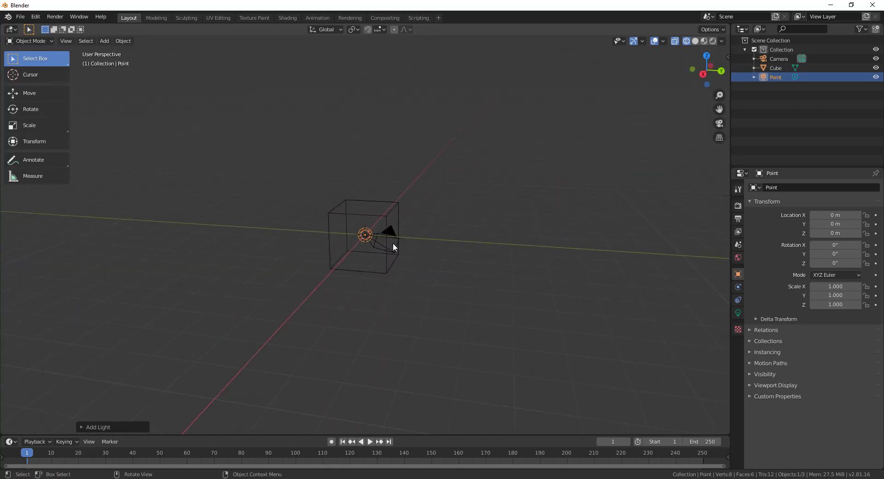
key(g)
click(501, 146)
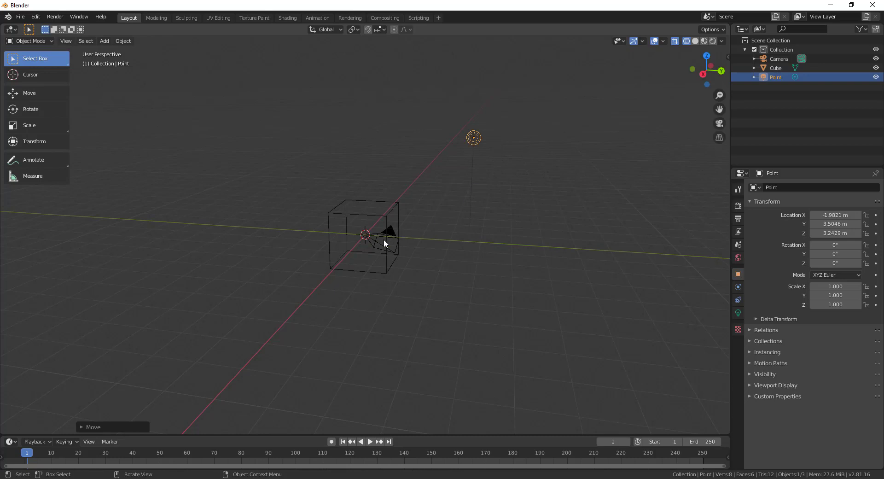
Step: Move the camera out of the cube to about X 1.07 m, Y -5.58 m, Z 1.47 m
click(409, 253)
click(392, 230)
key(g)
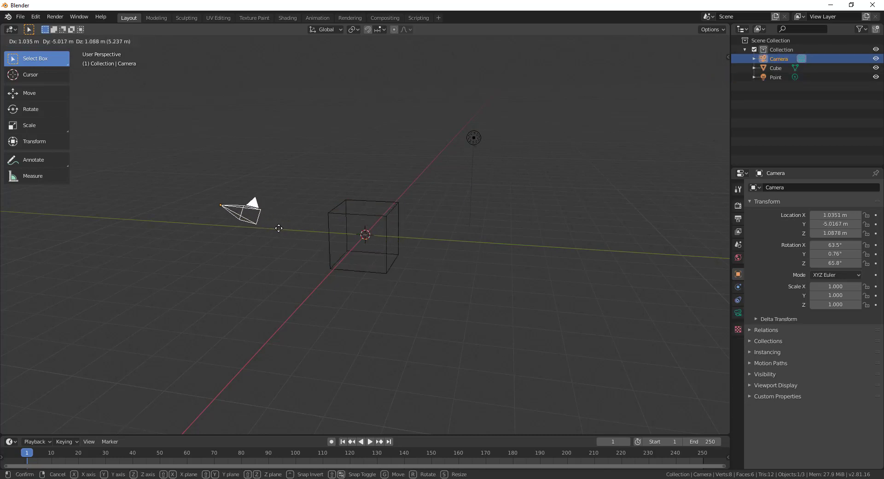
click(230, 208)
middle_drag(271, 237, 432, 280)
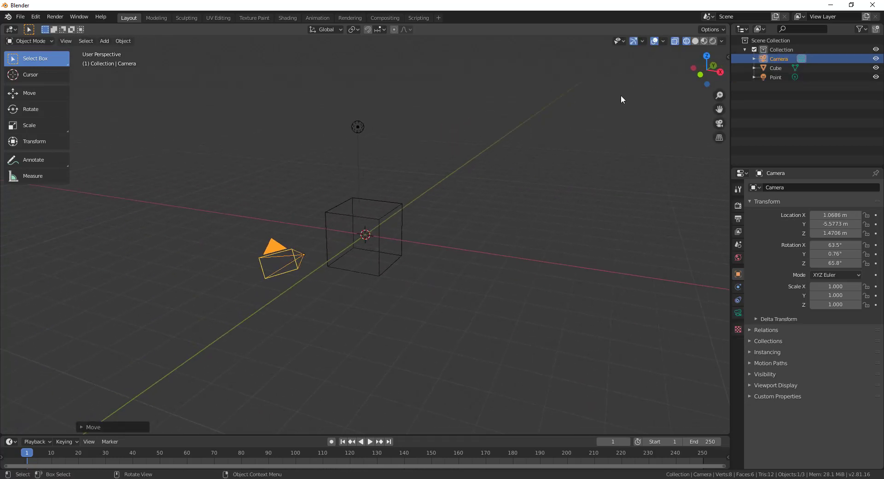
Step: Return the viewport to solid shading and deselect the camera
click(694, 43)
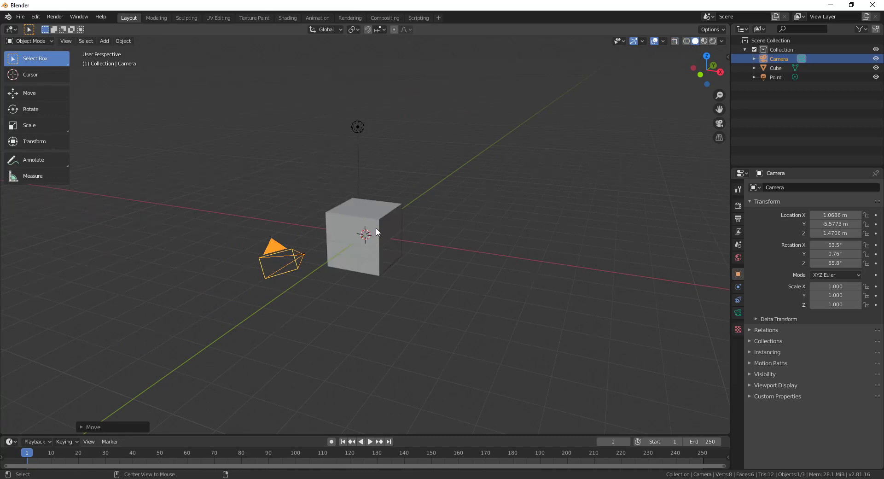
click(430, 239)
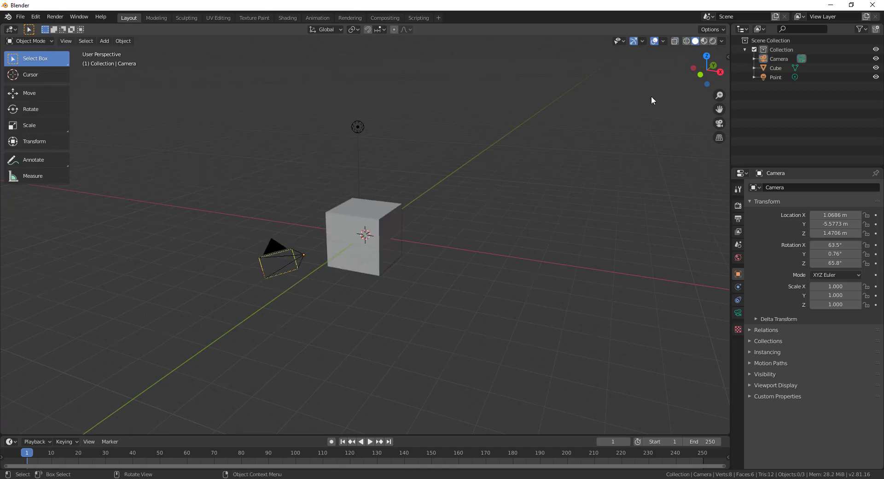
middle_drag(463, 239, 384, 255)
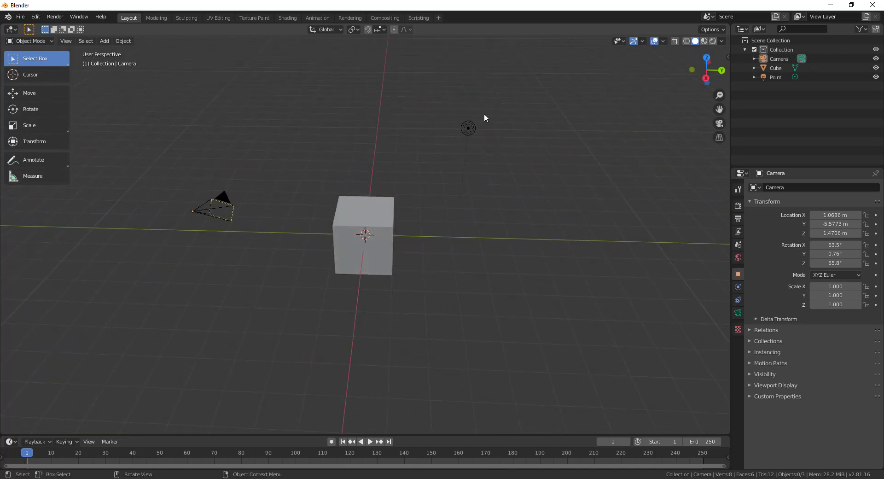
Step: Select the cube, and switch the selection to the camera
click(374, 217)
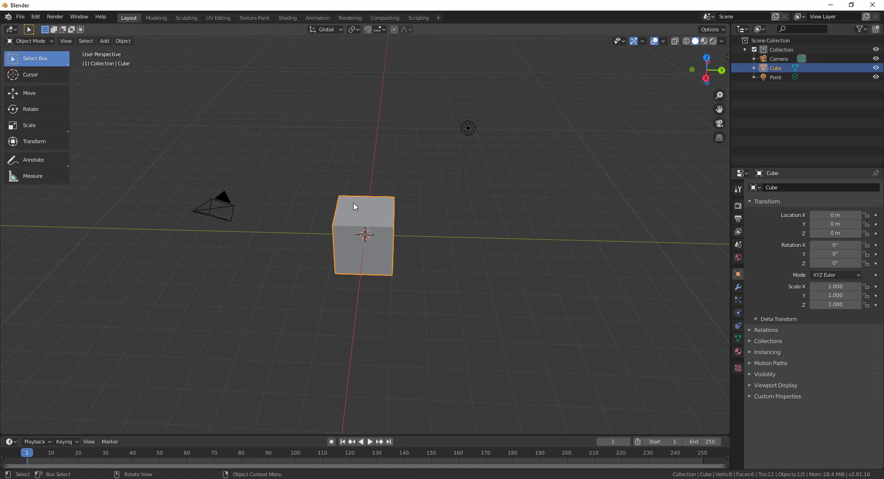
click(226, 201)
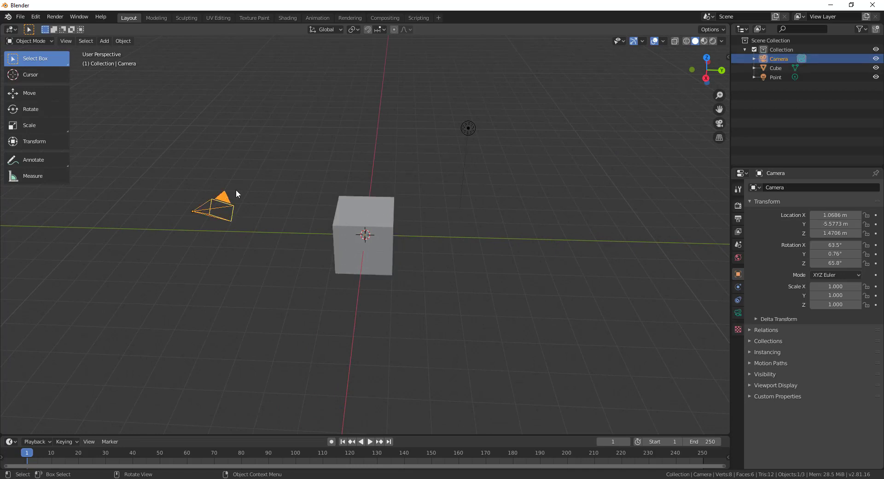
Step: Move the camera farther from the cube along the negative Y axis, using the Move tool
key(g)
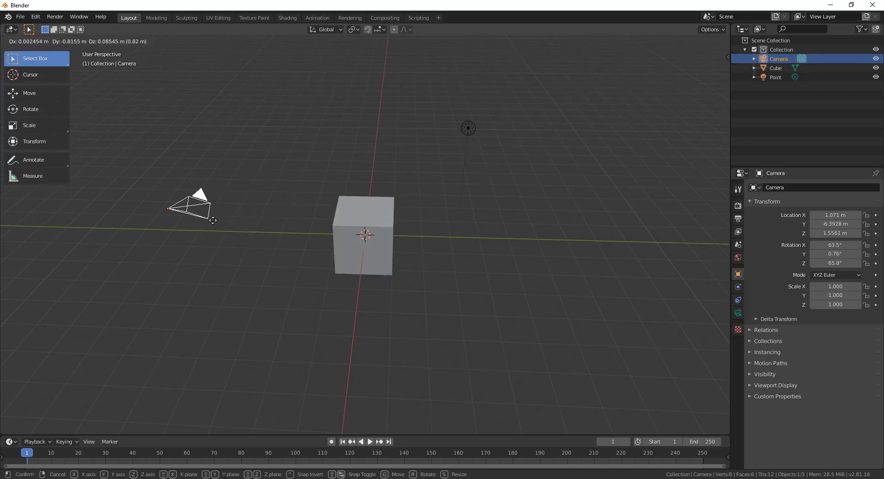
click(221, 217)
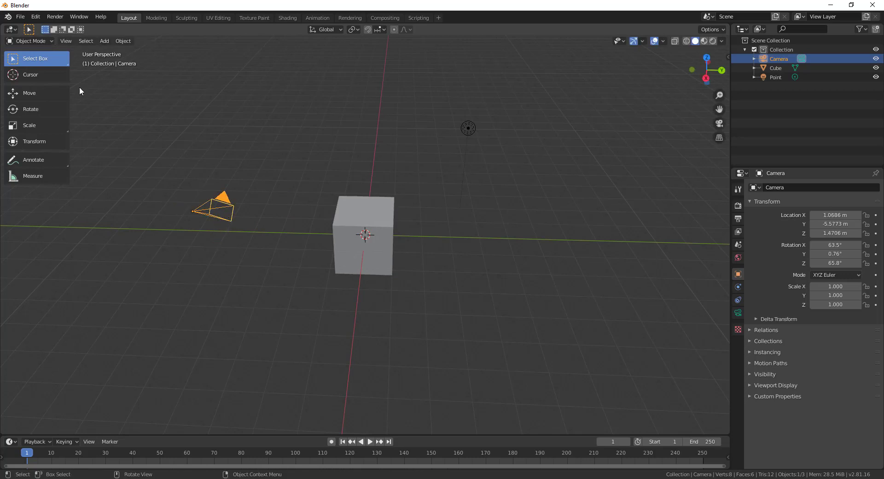
click(31, 92)
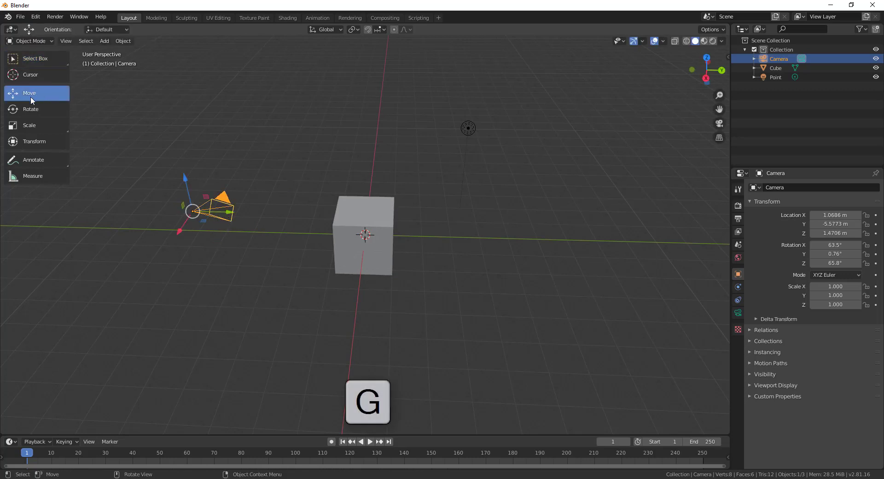
drag(229, 212, 174, 185)
Step: Move the cube along the positive Y axis, and shift the point light to about Y 2.13 m, Z 4.79 m
click(378, 223)
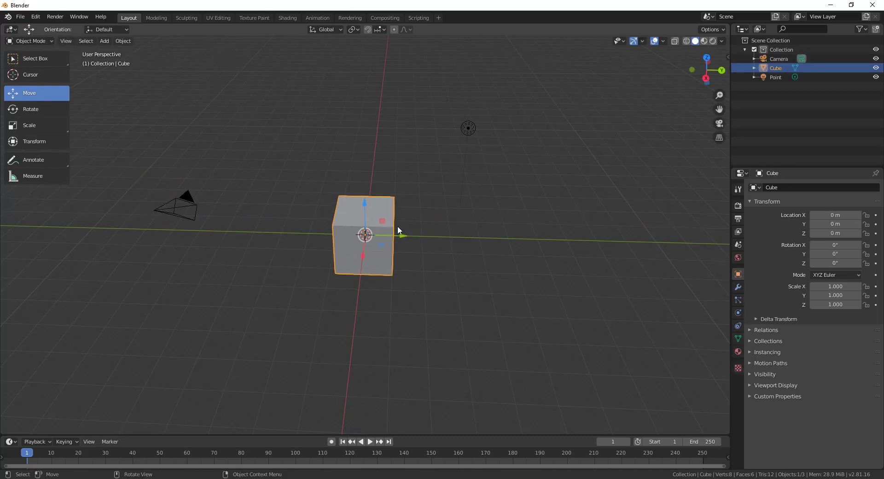
drag(399, 233, 524, 208)
click(469, 125)
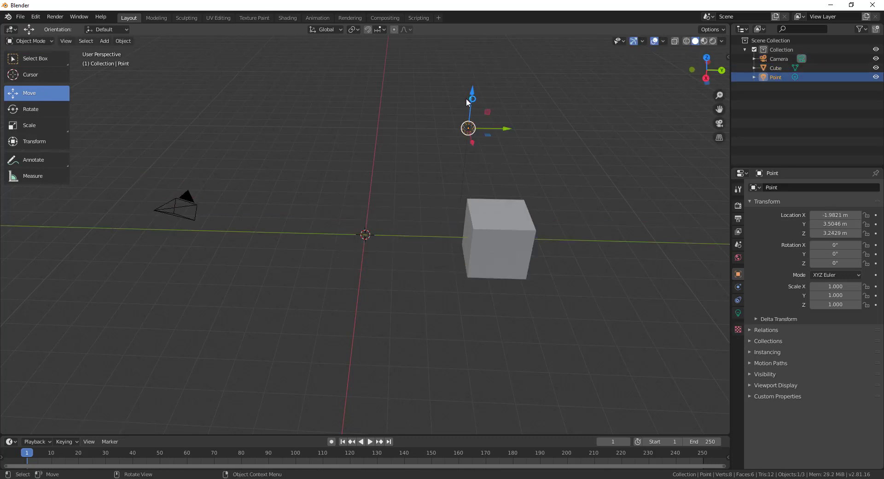
mouse_move(471, 99)
mouse_down()
mouse_move(483, 75)
mouse_move(505, 75)
mouse_move(463, 85)
mouse_up()
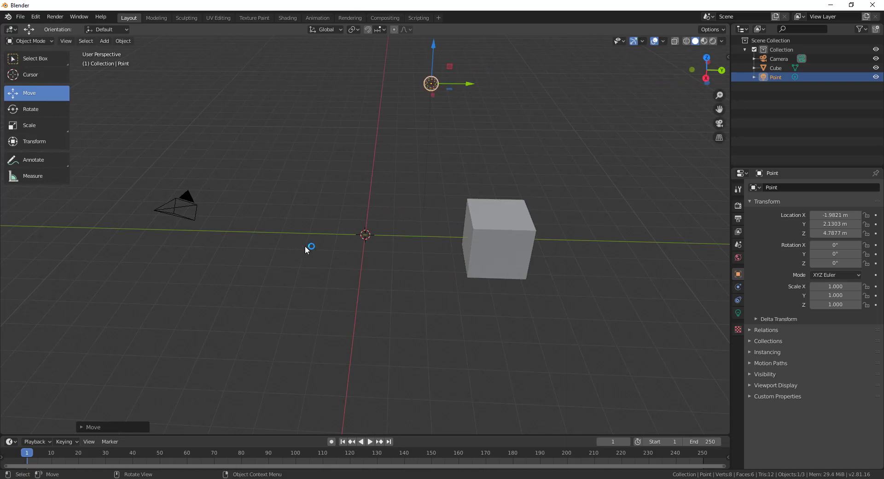
Step: Add two metaball balls at the origin and move the second along the Y axis to about -3.69 m
key(shift+a)
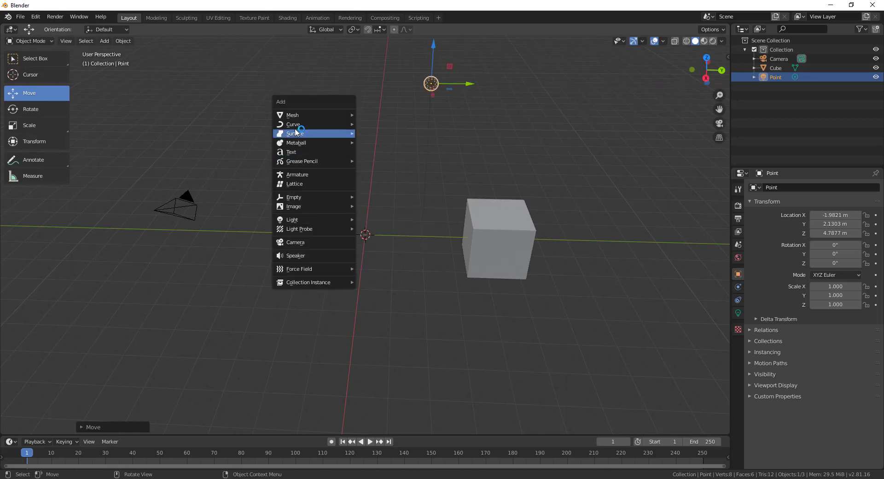
mouse_move(306, 143)
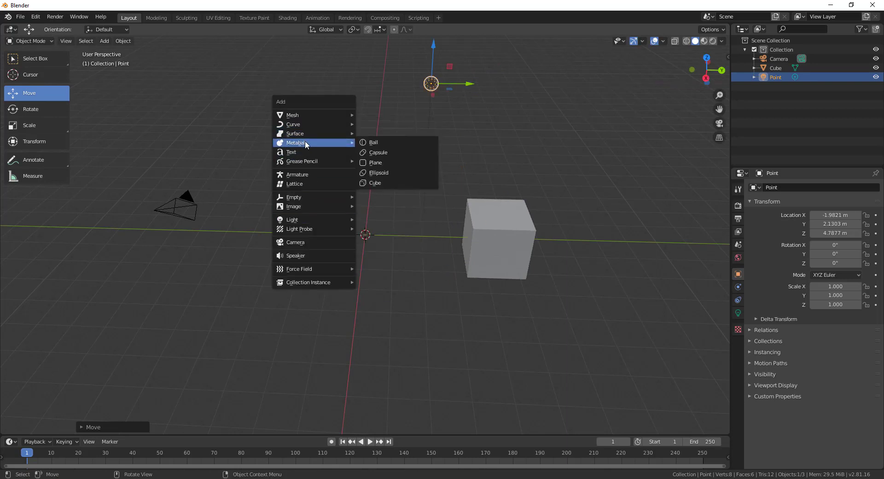
click(368, 143)
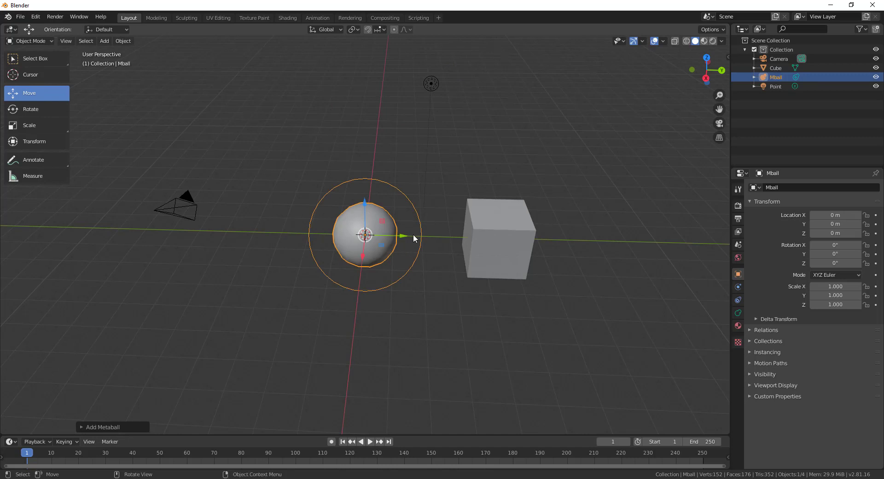
key(shift+a)
mouse_move(344, 196)
click(374, 196)
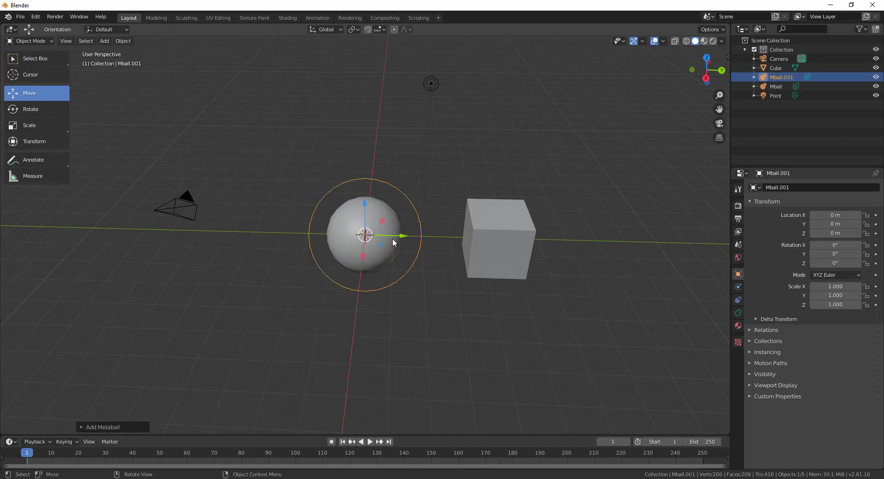
drag(400, 240, 288, 350)
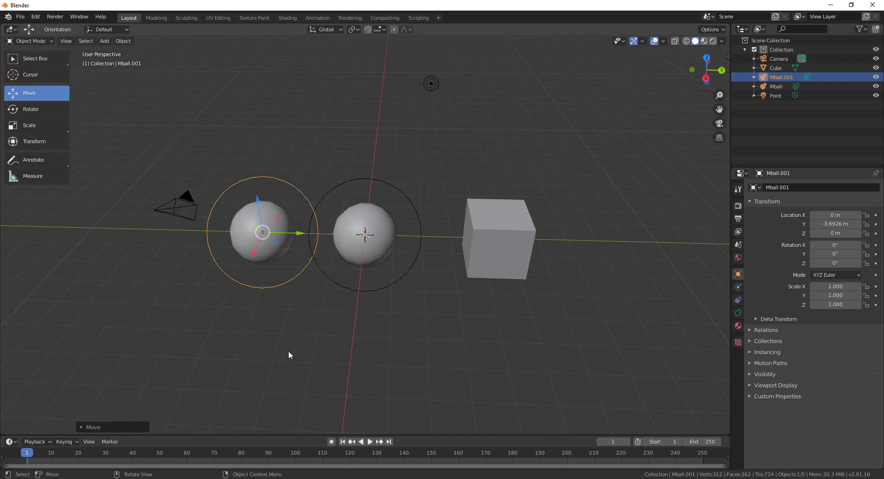
Step: Place the 3D cursor at about X -3.94 m, Y -1.66 m, Z 2.16 m and add a monkey mesh there
middle_drag(288, 350, 289, 255)
click(43, 75)
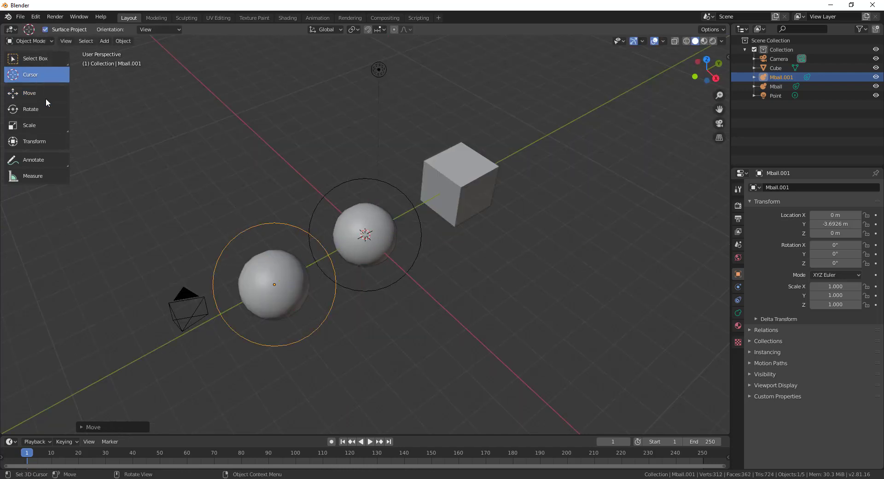
click(259, 149)
key(shift+a)
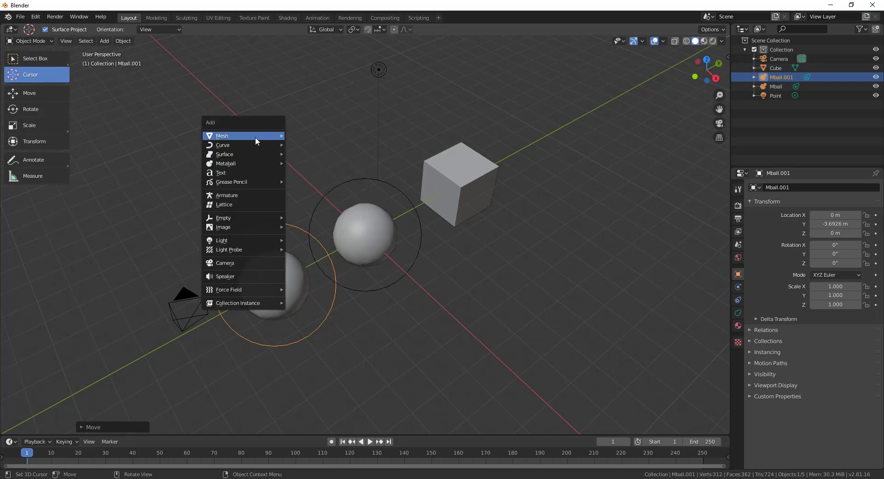
mouse_move(255, 137)
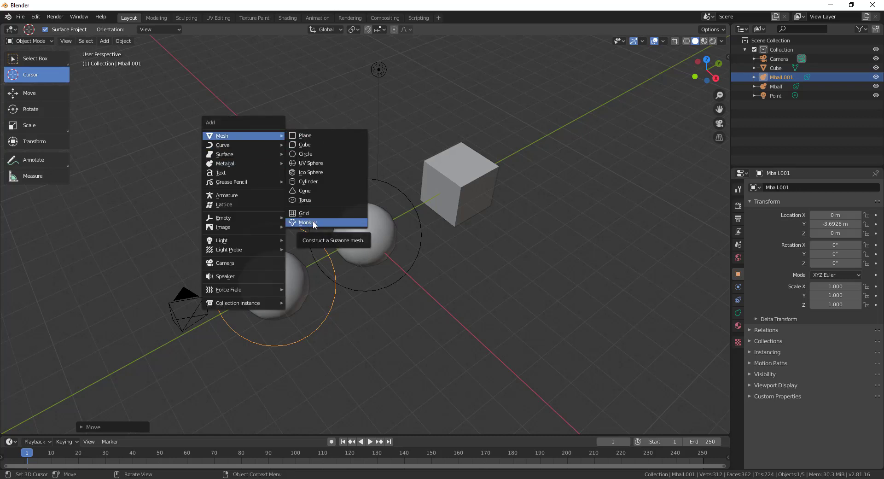
click(307, 223)
middle_drag(309, 256, 413, 268)
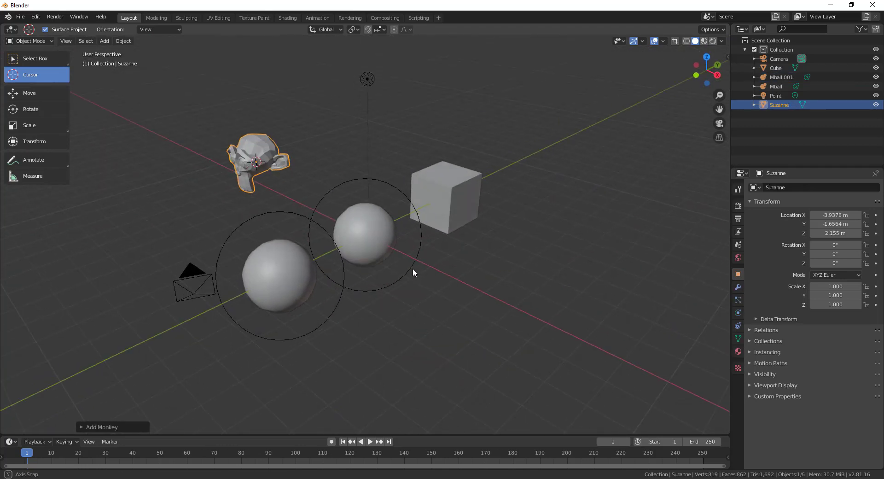
Step: Add a second cube at the 3D cursor and move it freely to about X 3.54 m, Y -3.29 m, Z 0.16 m
key(shift+a)
mouse_move(405, 276)
click(452, 288)
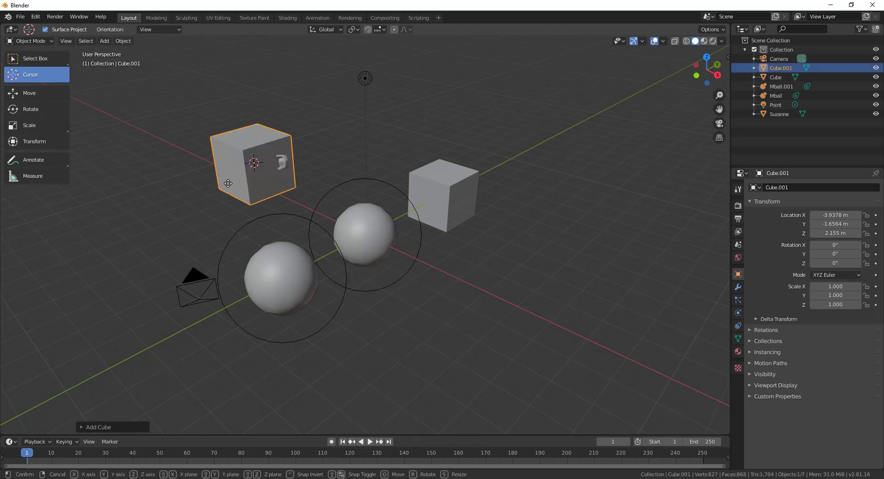
key(g)
click(470, 302)
middle_drag(470, 302, 380, 361)
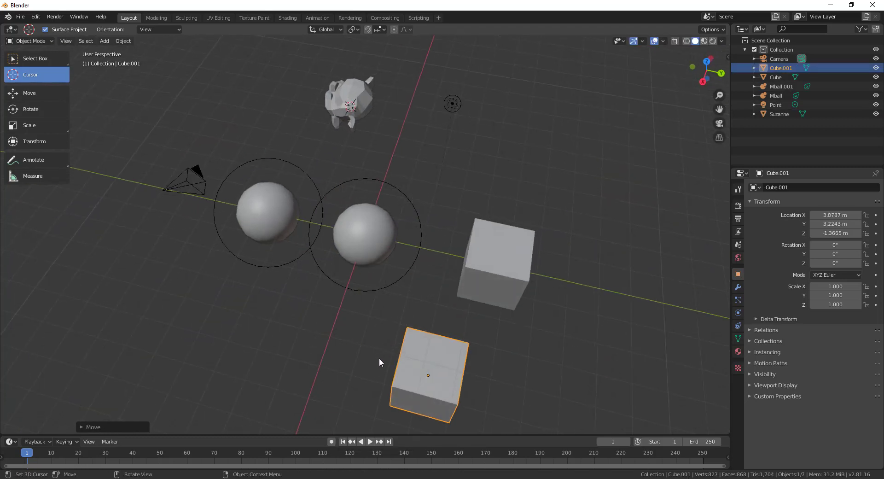
key(g)
click(187, 282)
middle_drag(391, 235, 495, 212)
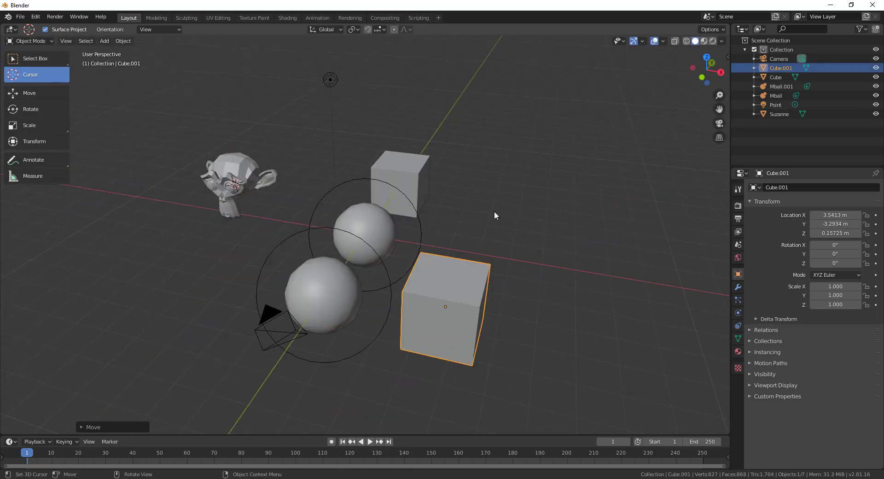
Step: Delete all objects in the scene, and reset the 3D cursor to the world origin
key(a)
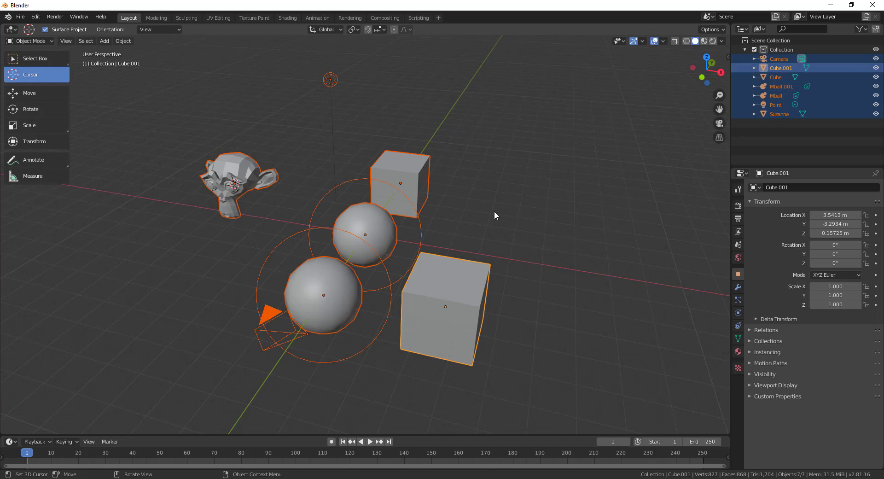
key(Delete)
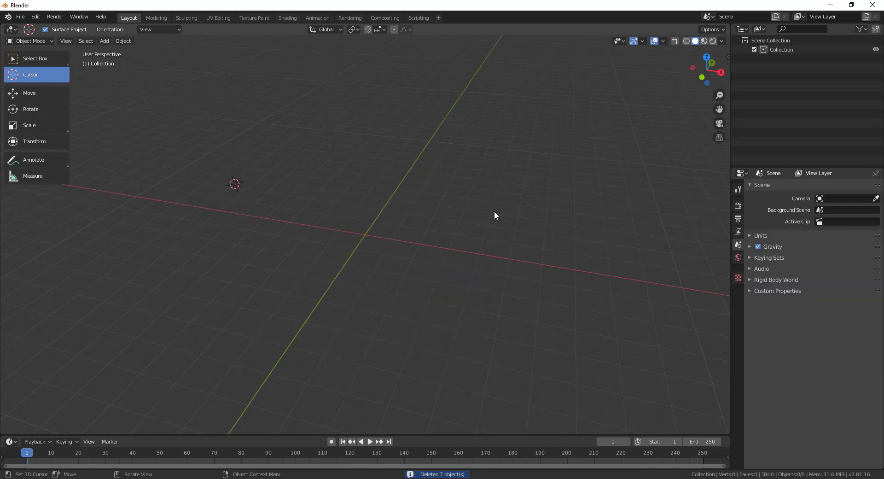
key(shift+c)
click(35, 60)
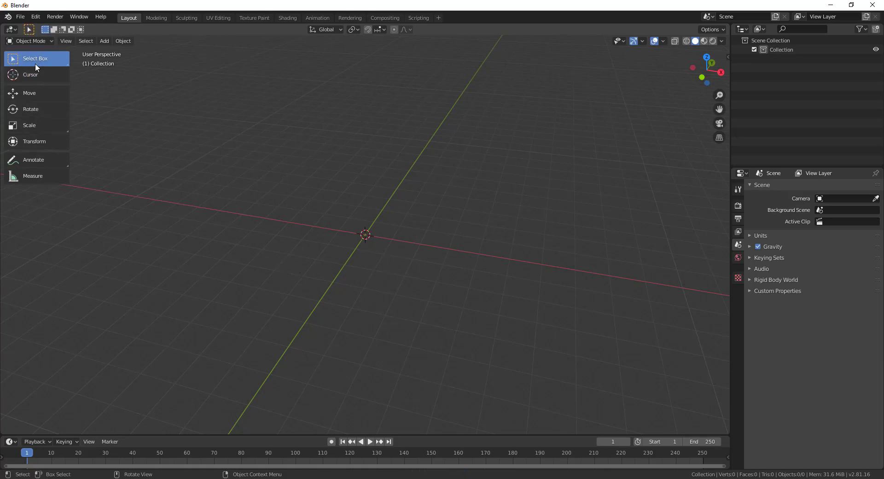
Step: Hide the viewport's tool strip and add a cube mesh at the world origin
key(t)
key(shift+a)
mouse_move(363, 240)
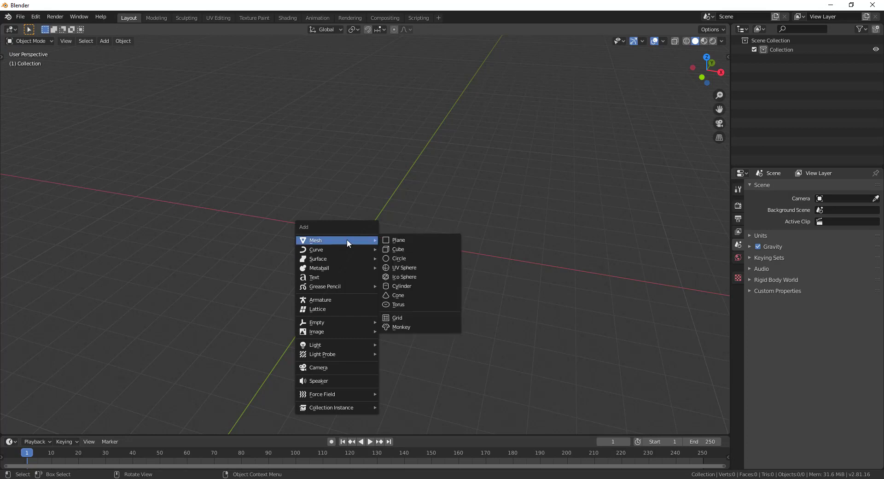
click(403, 249)
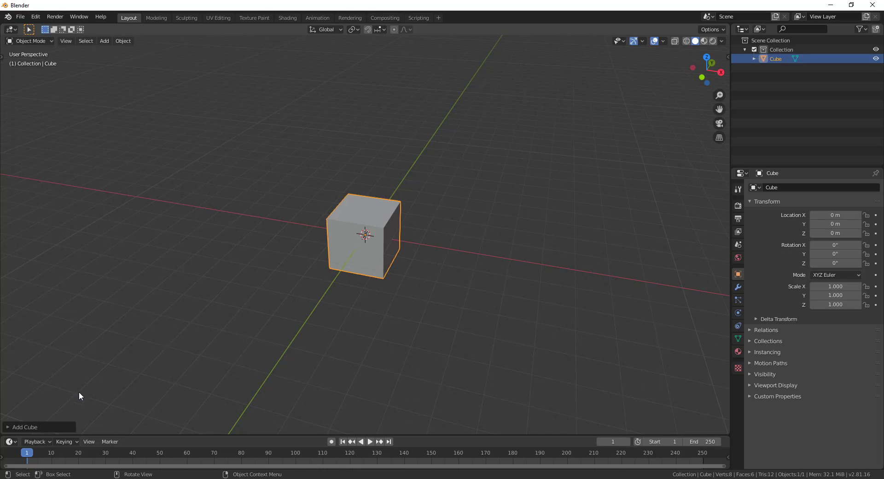
Step: Open the new cube's creation settings and set its size to about 5.01 m
click(34, 426)
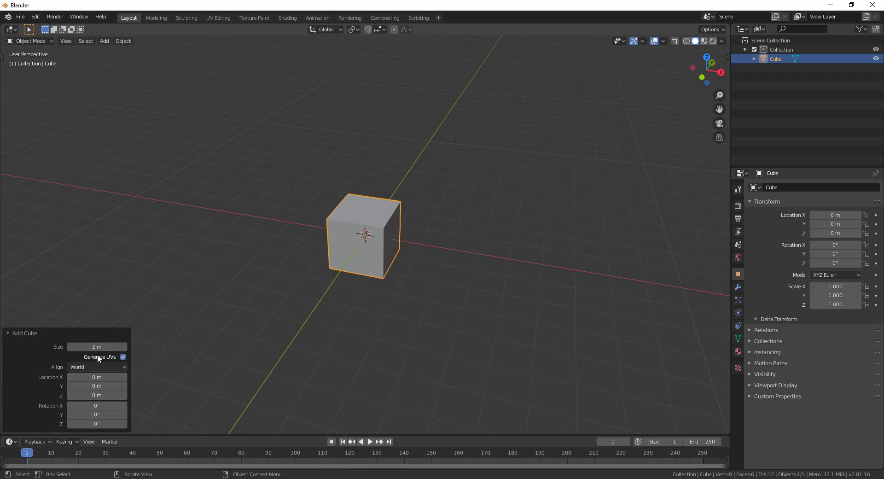
click(31, 334)
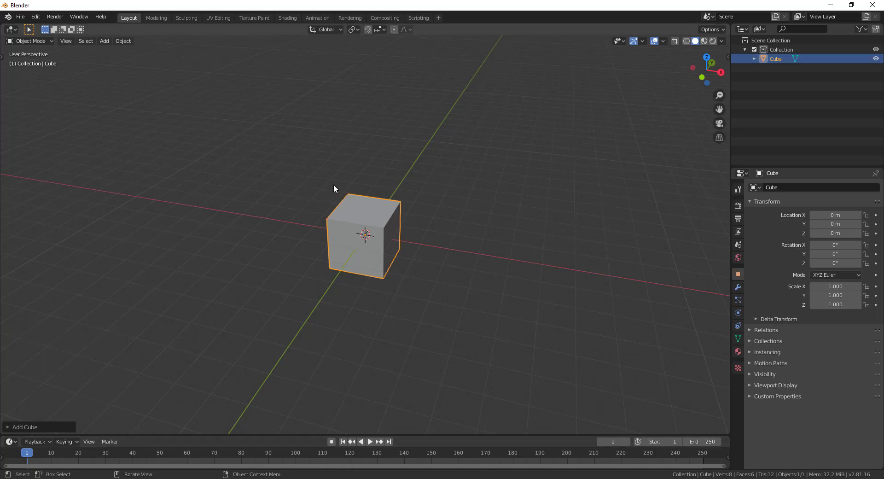
key(F9)
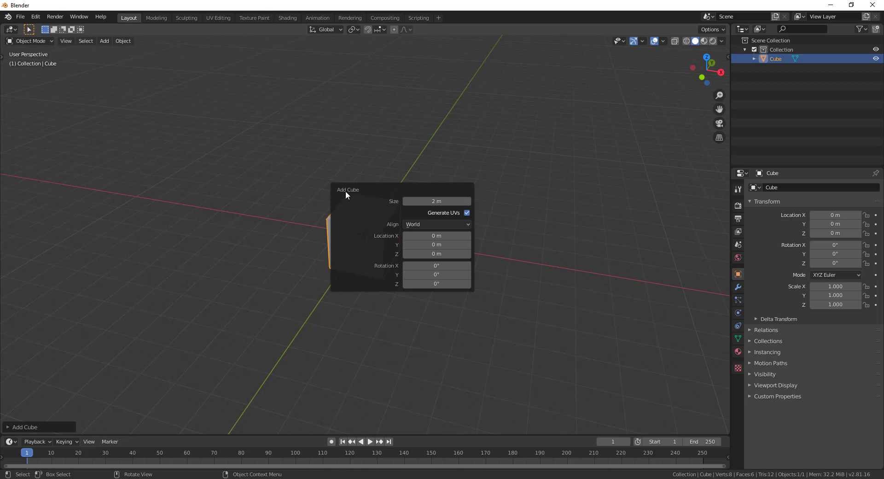
drag(414, 203, 576, 230)
Step: Try the View and 3D Cursor alignments on the new cube, and return its alignment to World
click(417, 224)
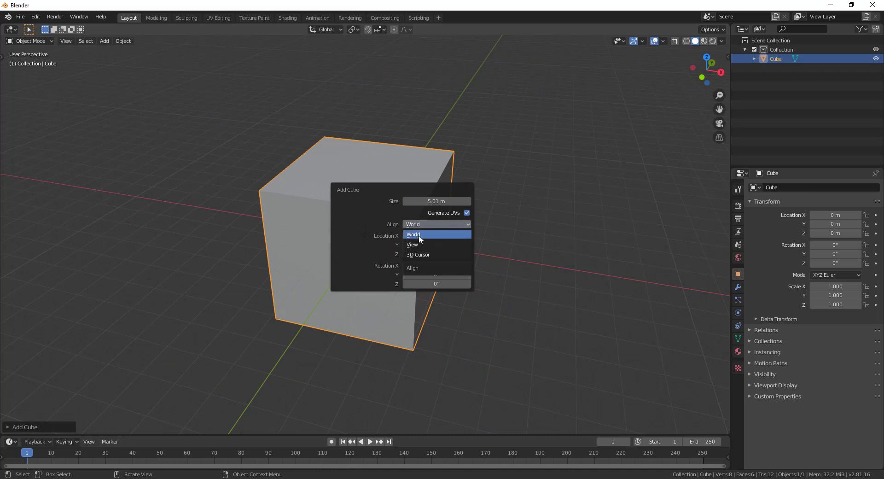
click(418, 242)
click(419, 225)
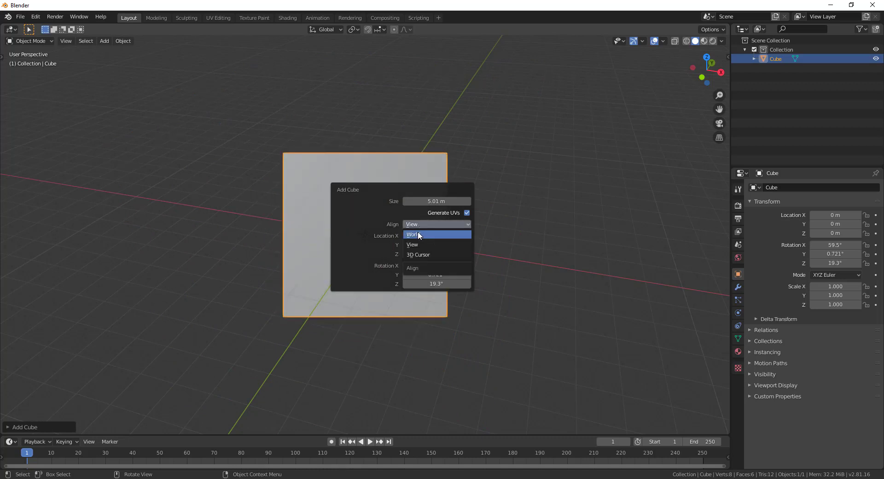
click(419, 254)
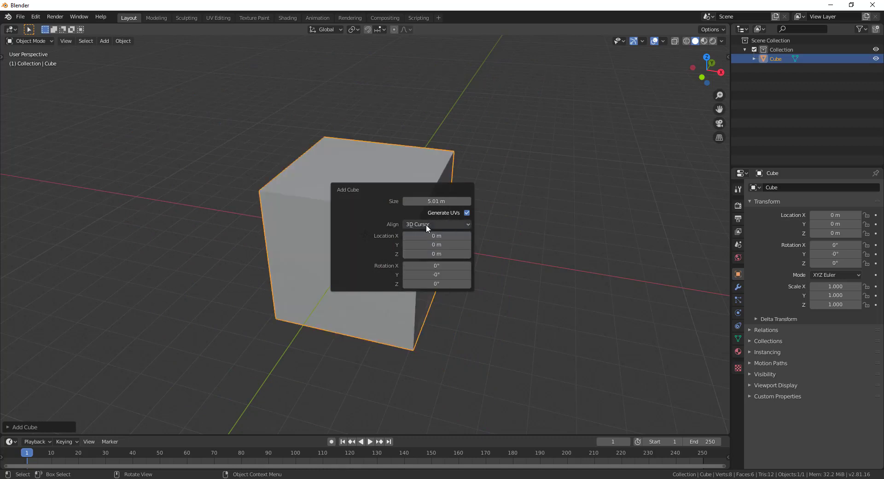
click(426, 224)
click(423, 235)
Step: Set the cube's creation location to X 4.8 m, Y -2.97 m, Z -0.52 m and its rotation to X 8.7°, Y 5.6°, Z 24.5°
drag(421, 236, 664, 234)
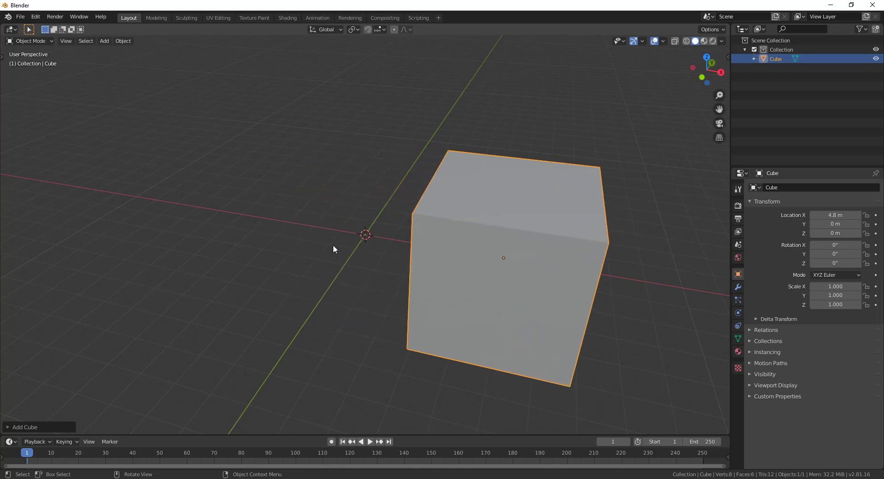
key(F9)
drag(454, 283, 317, 291)
key(F9)
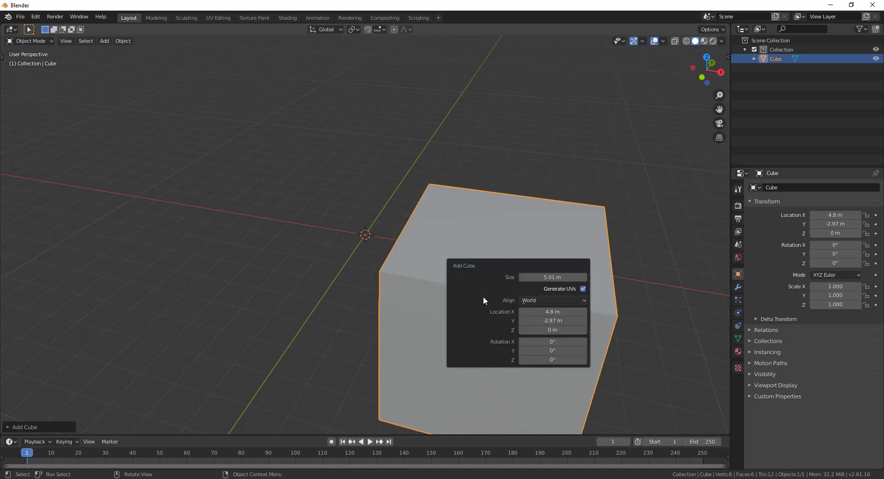
drag(553, 330, 562, 359)
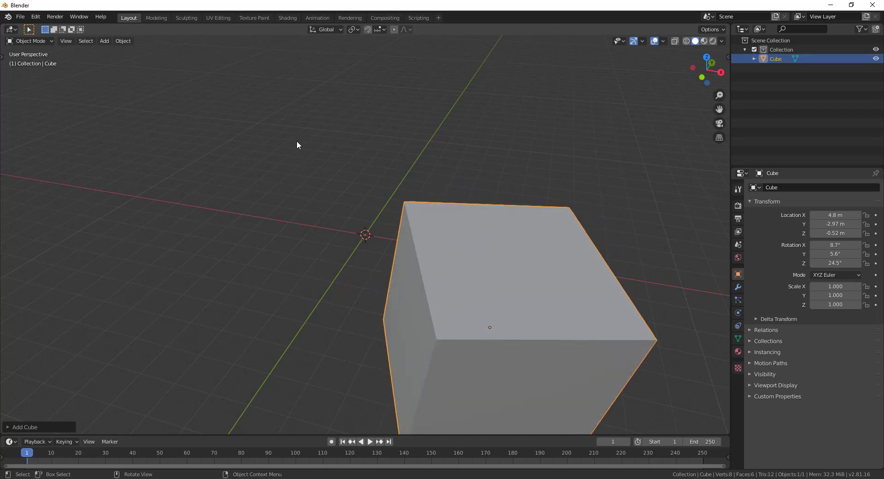
key(F9)
Step: Move the cube about -19.2 m along the X axis with the Move tool, and expand the settings of that move
scroll(401, 261, down, 5)
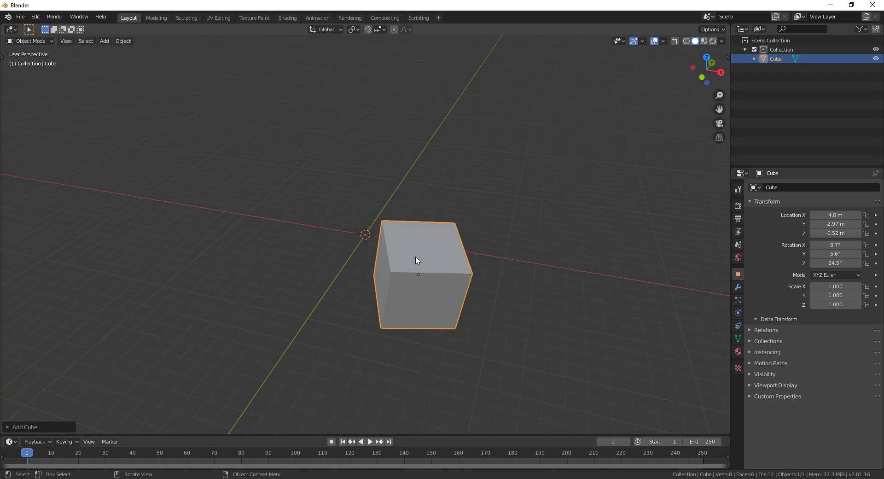
key(t)
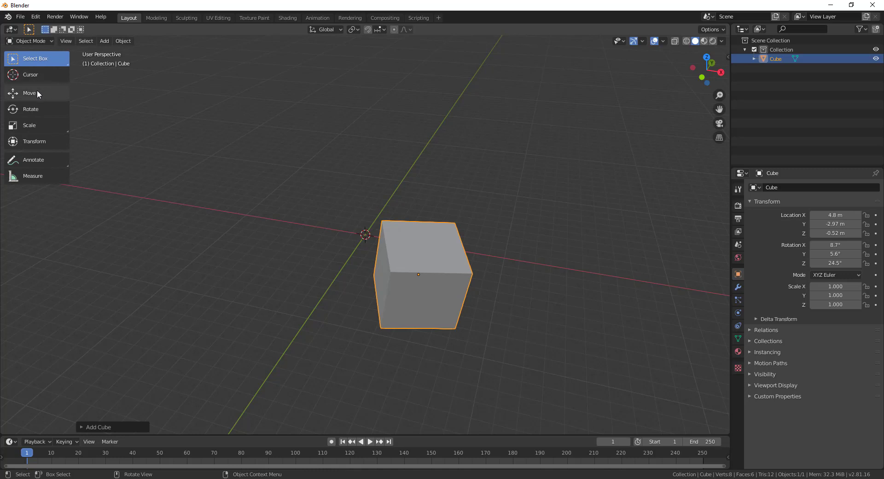
click(37, 92)
drag(455, 279, 205, 233)
click(98, 426)
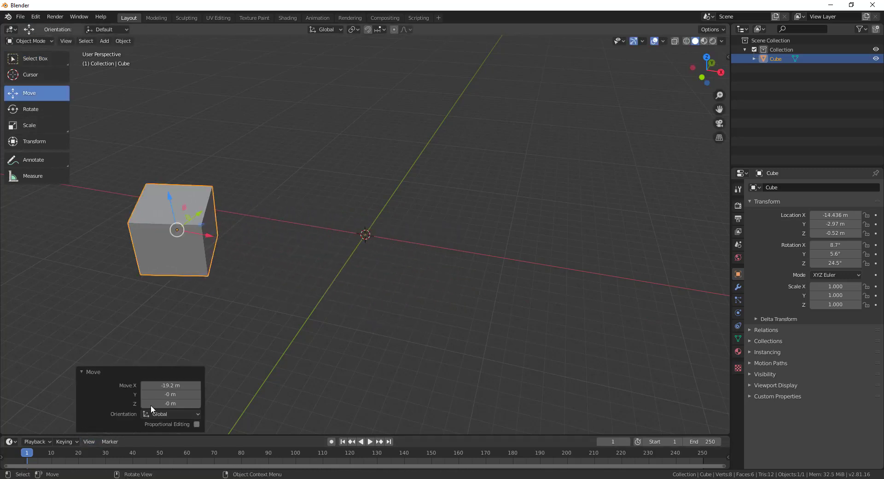
Step: Collapse the last move's settings, recall them in a floating panel, and add a UV sphere mesh
click(96, 372)
key(F9)
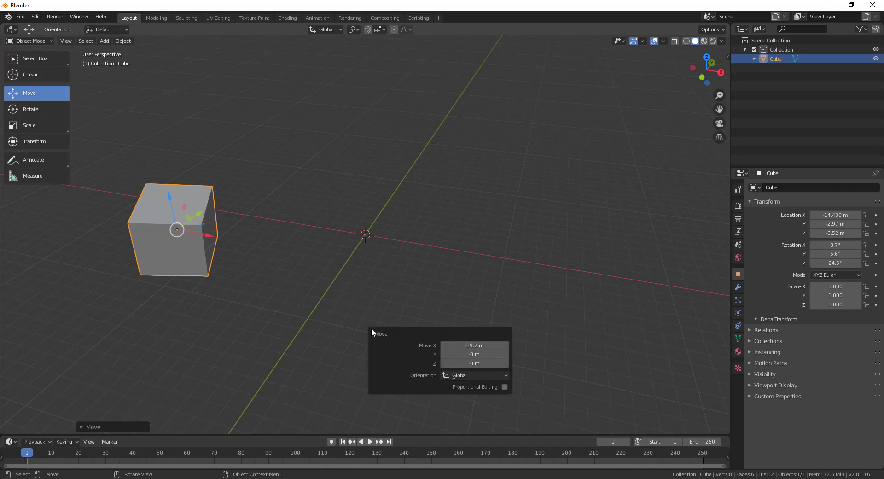
key(shift+a)
mouse_move(357, 275)
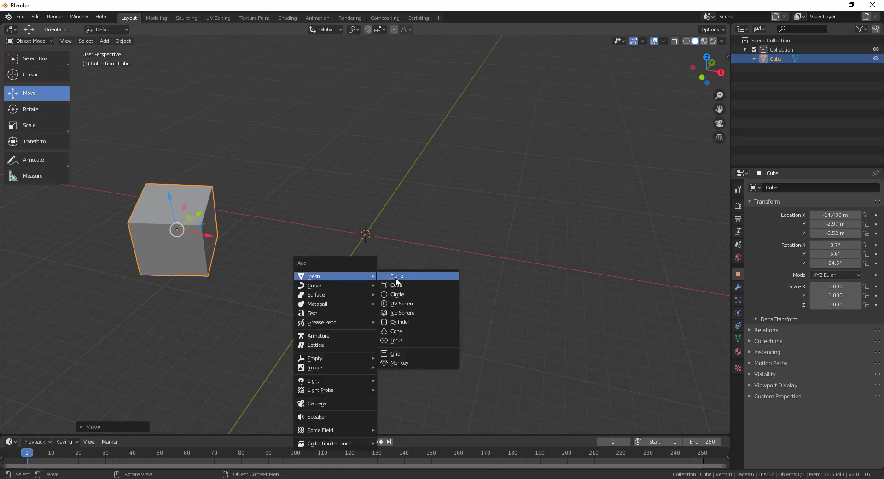
click(403, 303)
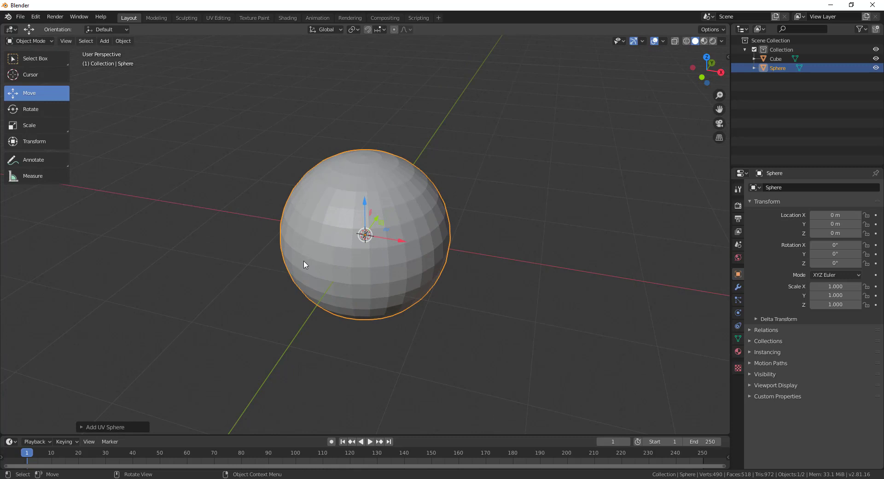
Step: Open the UV sphere's creation settings, raise its segments and rings, and set its radius to about 1.11 m
click(123, 427)
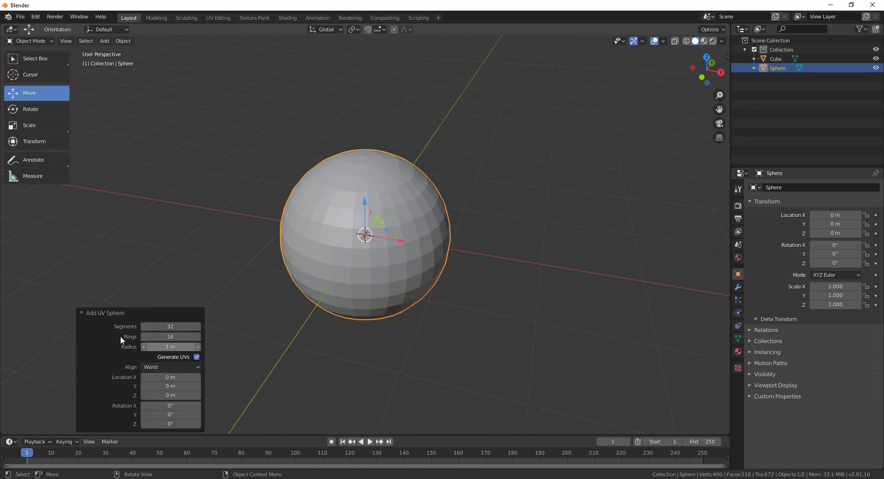
click(112, 313)
key(F9)
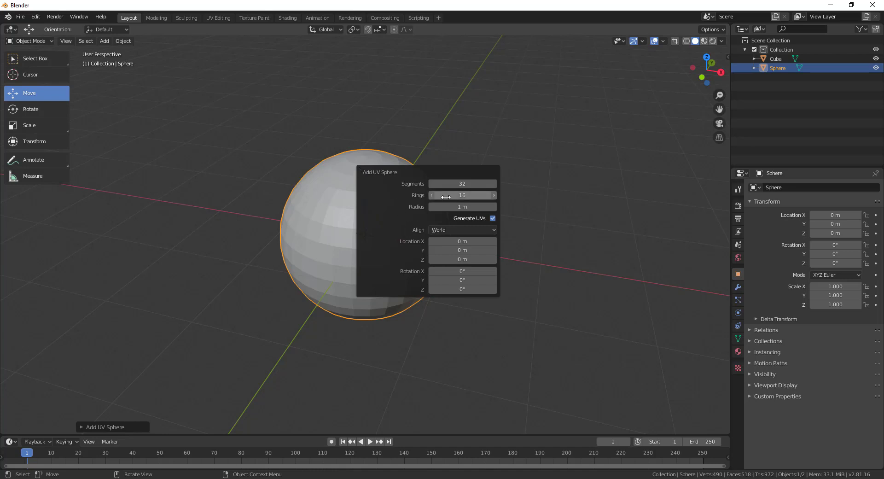
key(F9)
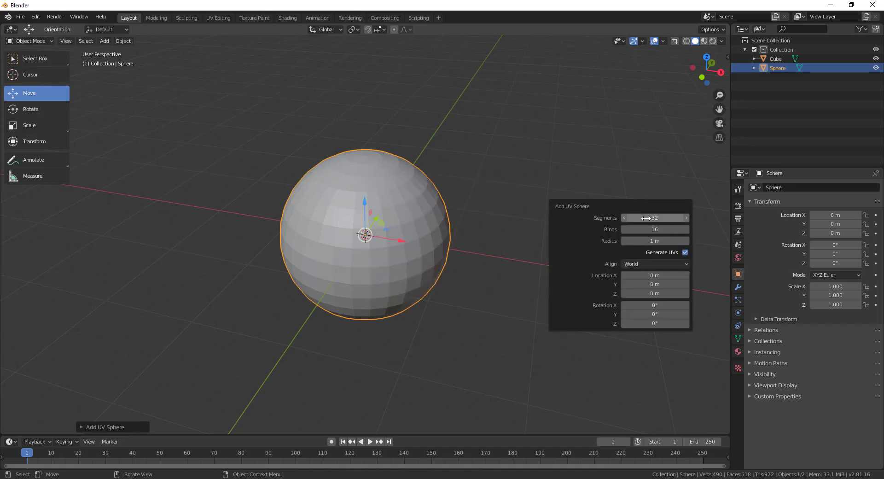
drag(644, 218, 651, 241)
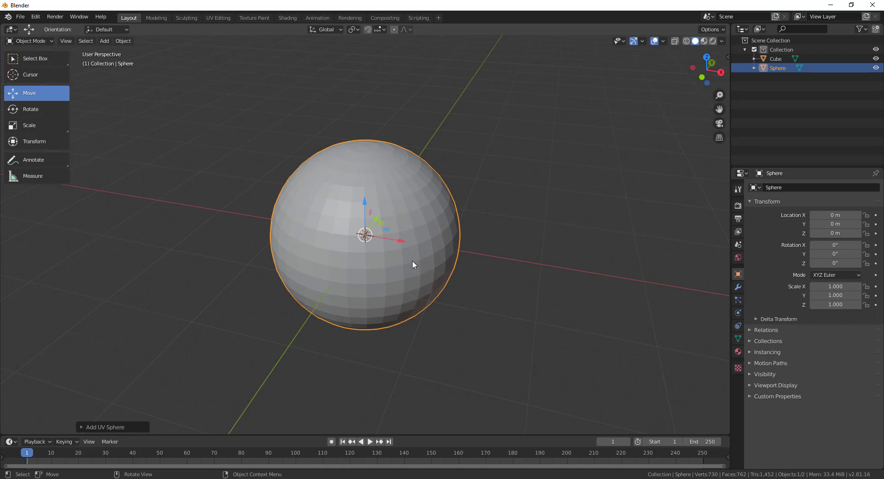
Step: Move the UV sphere along the X axis to about -3.63 m and back to about -2.38 m, and delete it
drag(413, 261, 153, 237)
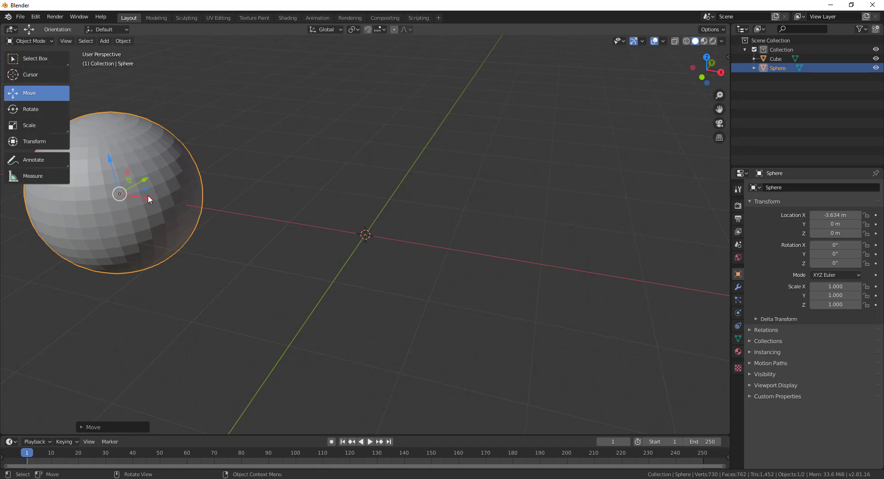
drag(148, 196, 369, 243)
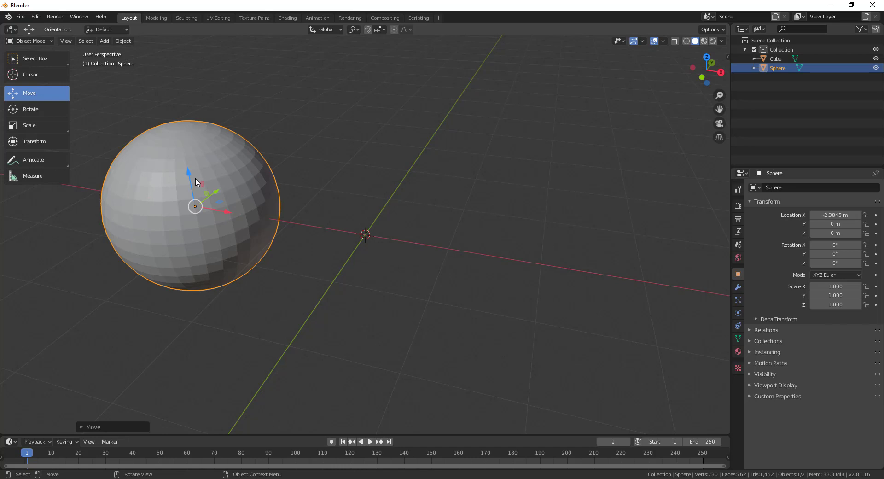
key(Delete)
Step: Add another UV sphere and set its creation settings to 12 segments and 12 rings
key(shift+a)
mouse_move(221, 190)
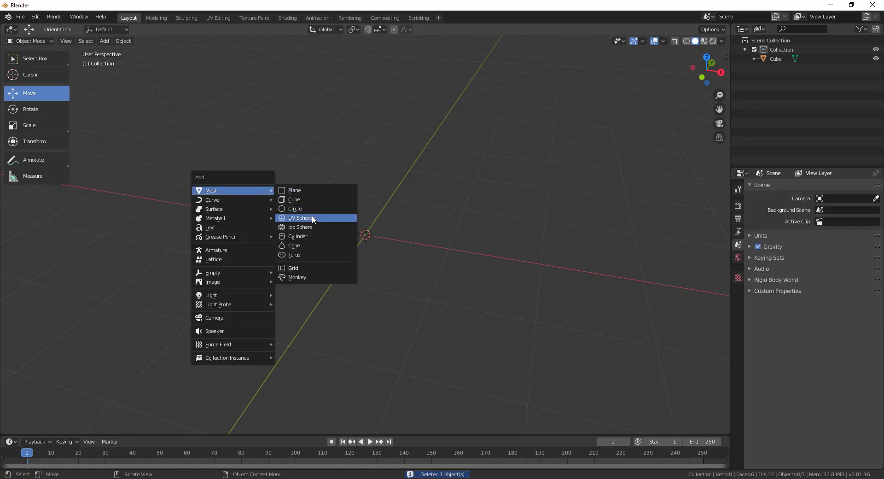
click(310, 217)
key(F9)
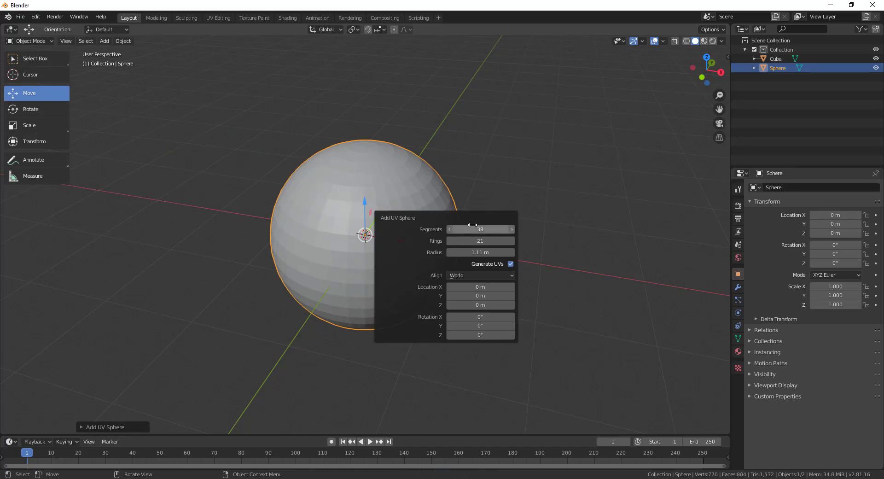
mouse_move(473, 226)
mouse_down()
mouse_move(482, 227)
mouse_move(474, 241)
mouse_up()
text(12)
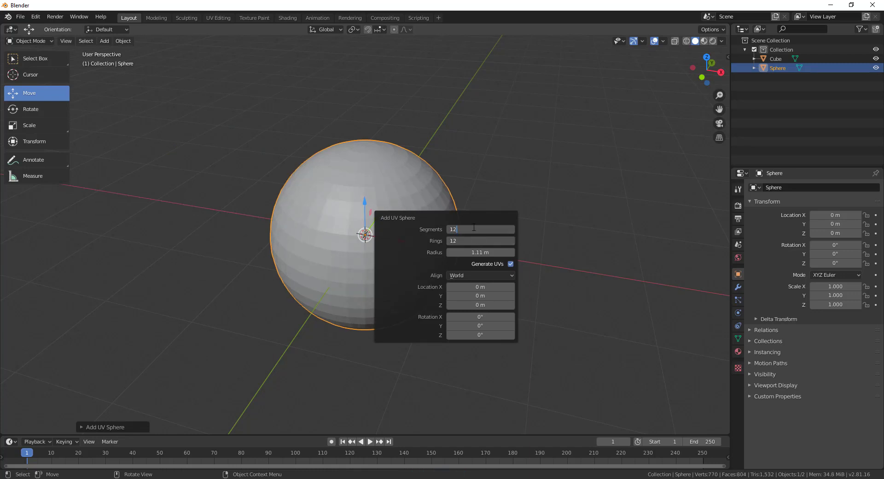
key(Return)
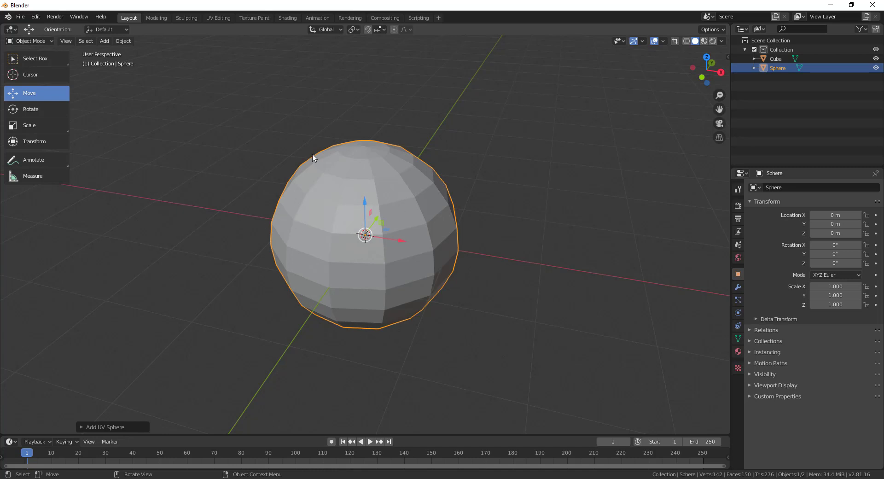
Step: Recall the UV sphere's creation settings and set its radius to 1 m
key(F9)
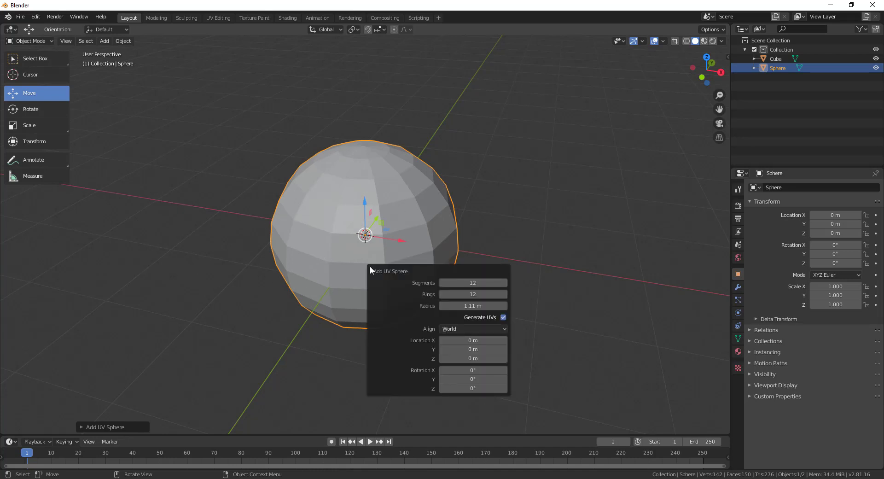
click(470, 307)
text(1)
key(Return)
middle_drag(564, 290, 378, 297)
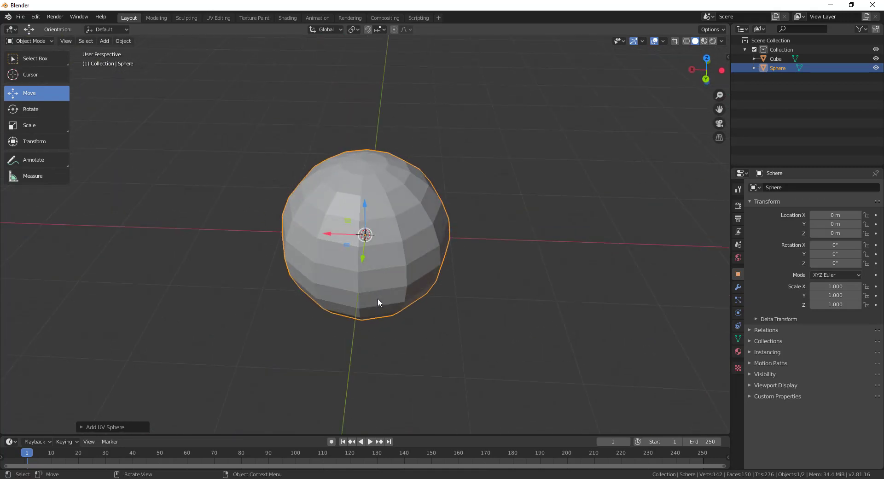
Step: Delete the low-segment UV sphere and add a Ball metaball in its place
key(Delete)
key(shift+a)
mouse_move(358, 326)
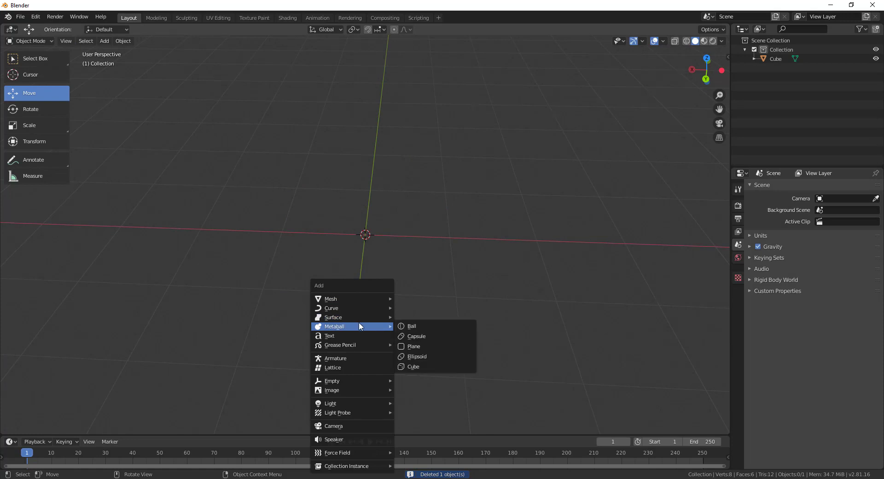
click(409, 327)
Step: Recall the metaball's creation settings and switch its primitive to Capsule and then to Plane
key(F9)
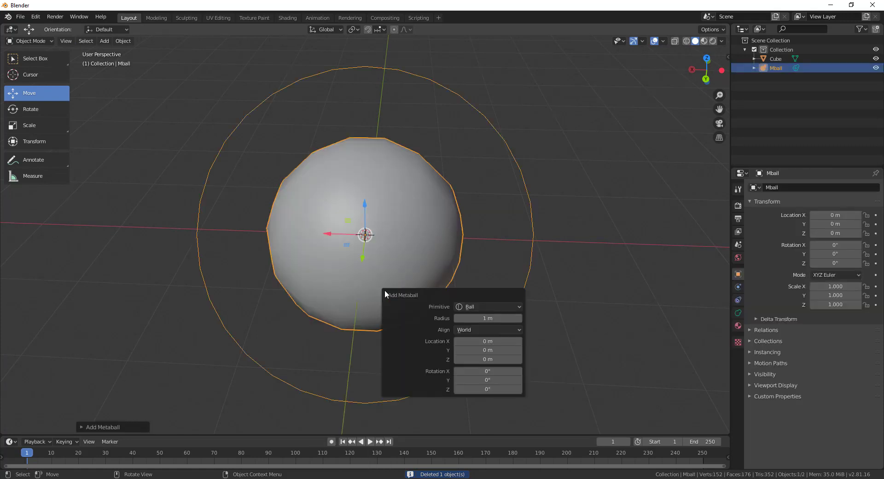
click(463, 307)
click(473, 326)
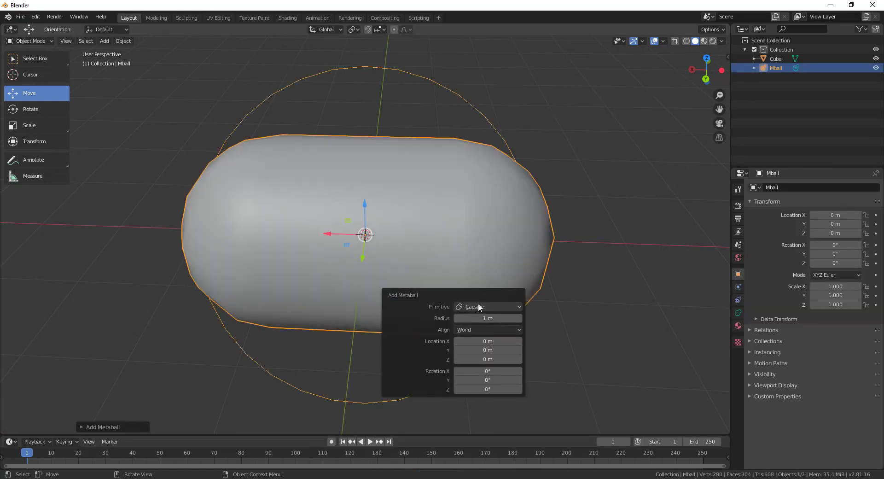
click(481, 307)
click(478, 336)
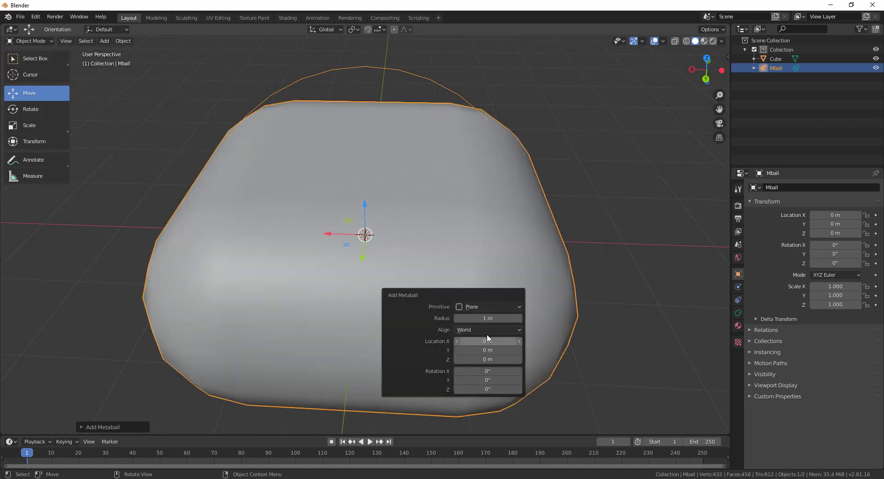
Step: Set the metaball's location X to about -0.79 m and rotation X to about 2.8°, and reduce its radius
drag(493, 342, 478, 371)
drag(472, 320, 440, 321)
middle_drag(310, 275, 375, 322)
scroll(429, 306, down, 4)
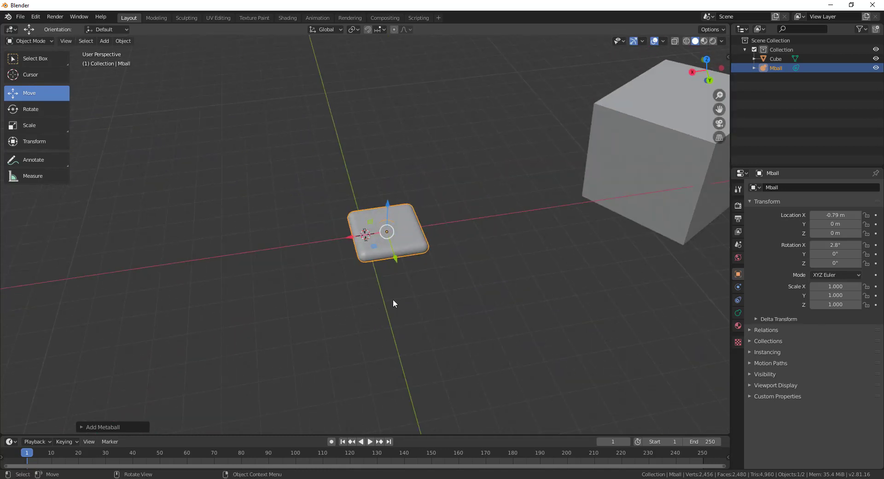
Step: Delete all objects in the scene and add a new cube mesh at the world origin
key(a)
key(Delete)
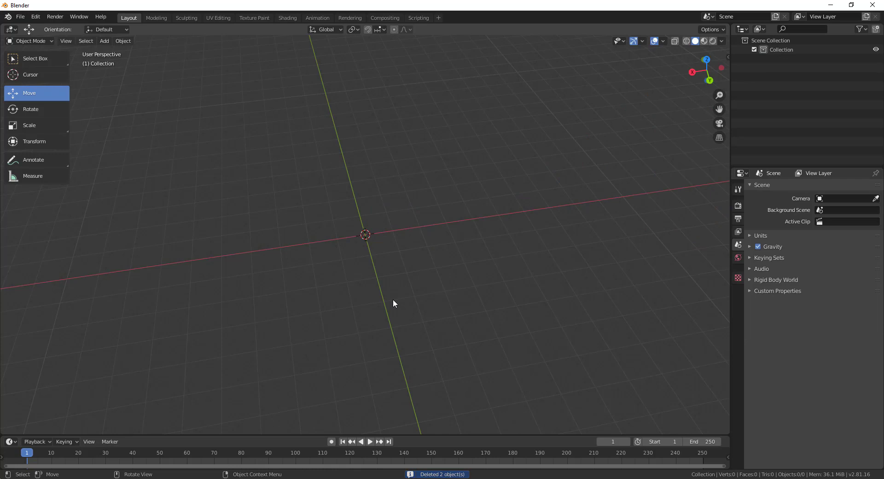
key(shift+a)
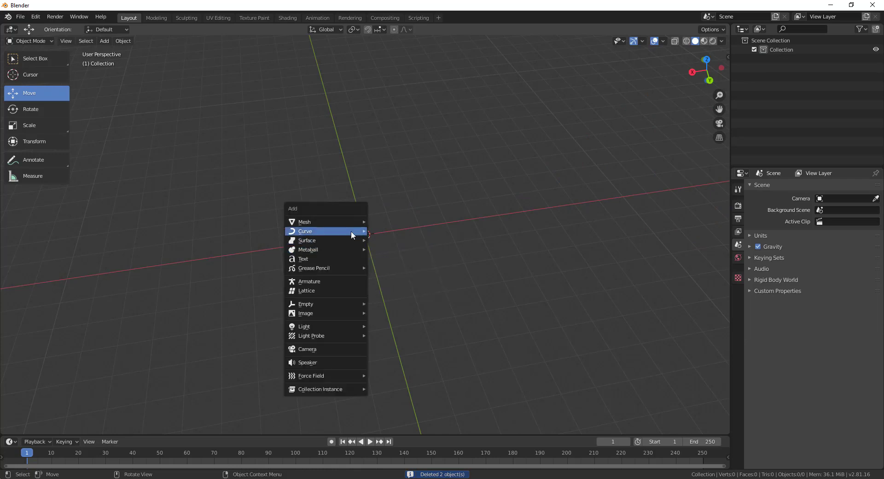
mouse_move(352, 221)
click(400, 231)
middle_drag(389, 288, 394, 251)
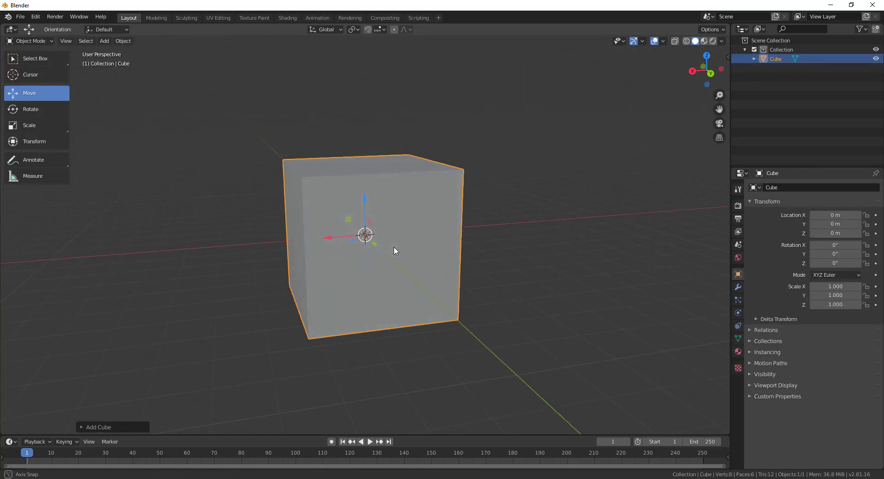
Step: Add a second cube and move it up along the Z axis to about 5.29 m, above the first cube
key(shift+a)
mouse_move(380, 251)
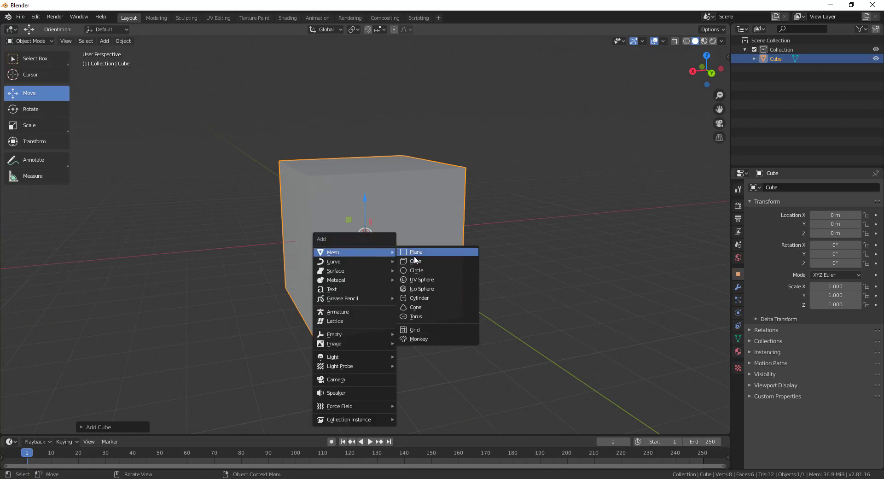
click(414, 252)
key(g)
key(z)
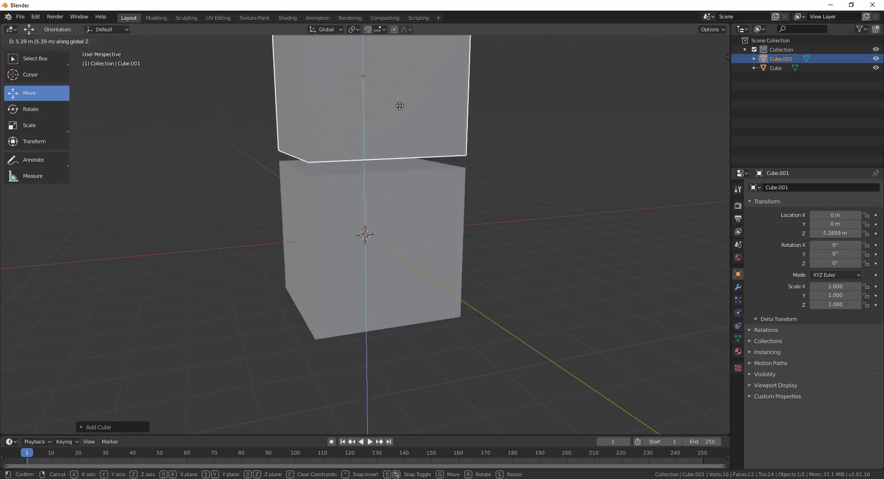
click(404, 191)
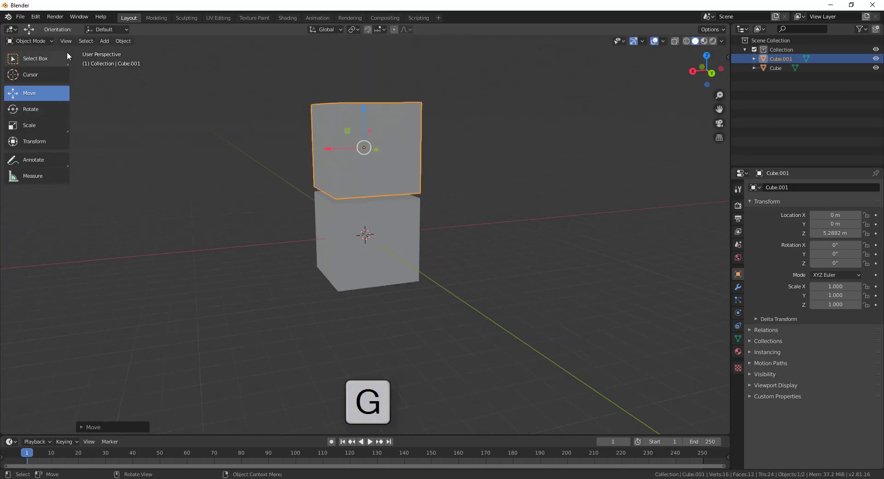
Step: Try a free rotation and a uniform scaling on the upper cube, cancelling each one
key(r)
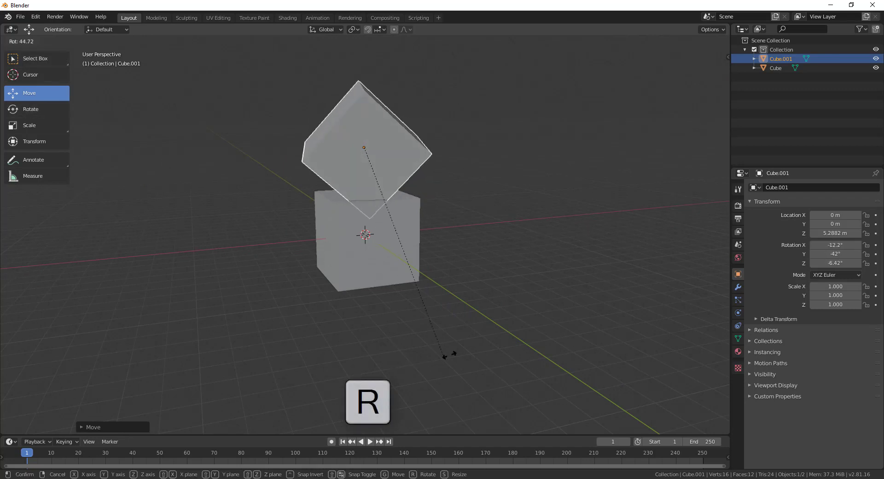
right_click(496, 253)
key(s)
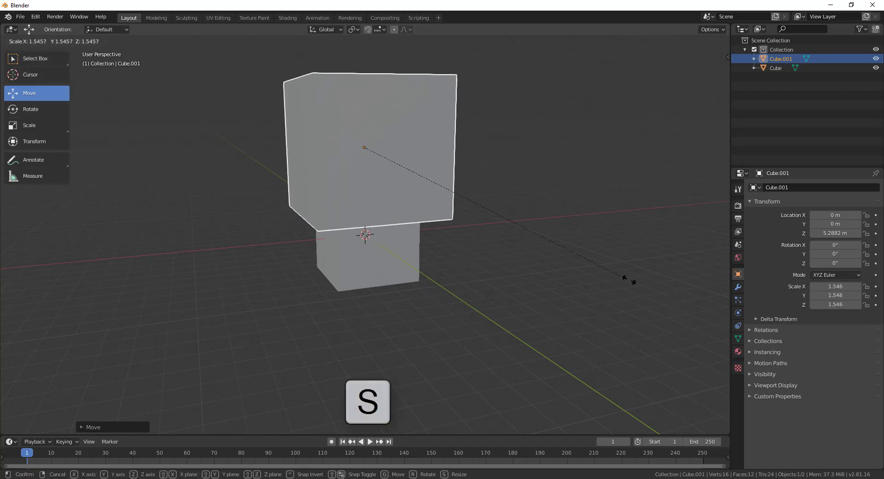
right_click(548, 253)
Step: Raise the upper cube further along the Z axis, leaving a gap above the lower cube
middle_drag(548, 253, 444, 279)
key(g)
key(z)
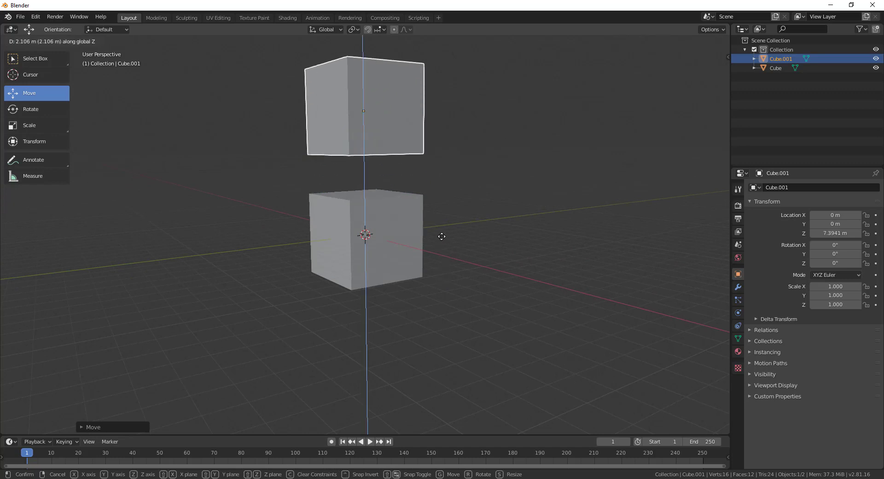
click(424, 220)
Step: Add a third cube and move it up along the Z axis to about 4.46 m, between the other two
key(shift+a)
mouse_move(424, 219)
click(459, 227)
middle_drag(438, 248, 507, 268)
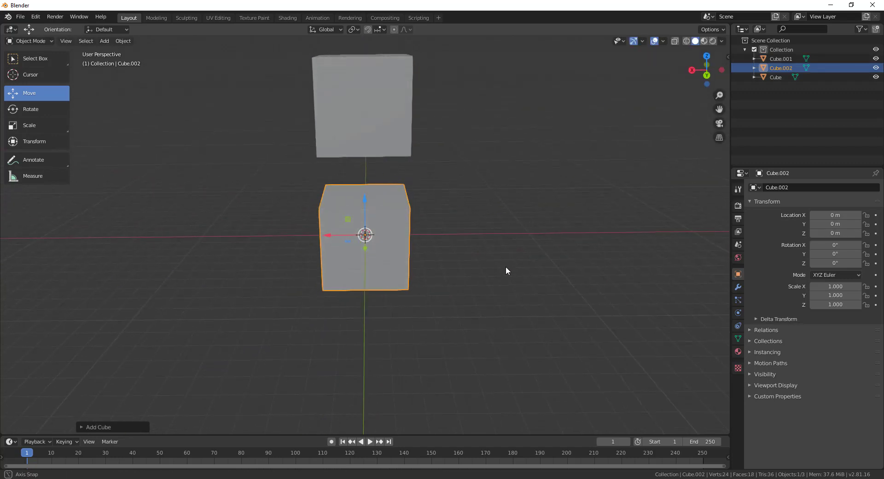
key(g)
key(z)
click(508, 210)
Step: Scale the middle cube uniformly to about 0.568, and stretch it along the Z axis to a scale of about 0.887
middle_drag(509, 211, 463, 294)
key(s)
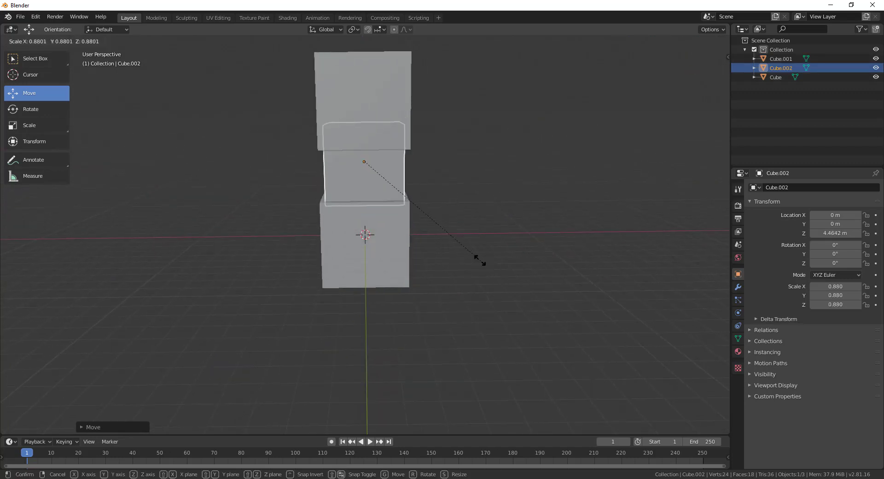
click(433, 238)
key(s)
key(z)
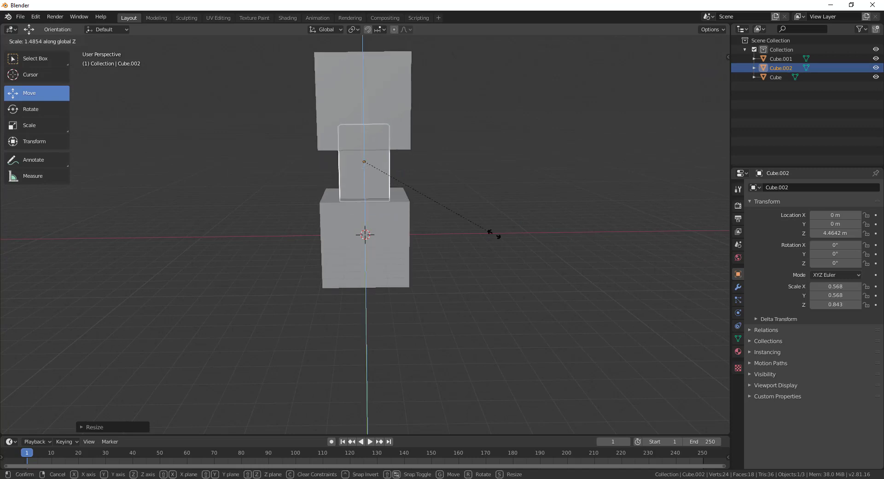
click(500, 235)
Step: Lower the middle cube along the Z axis to about 3.77 m so it connects the upper and lower cubes
middle_drag(499, 235, 417, 245)
key(g)
key(z)
click(420, 257)
middle_drag(424, 278, 460, 272)
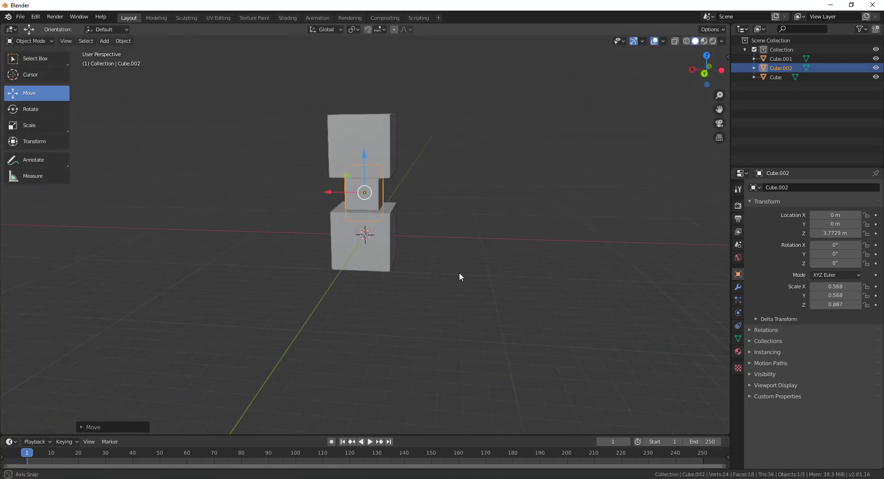